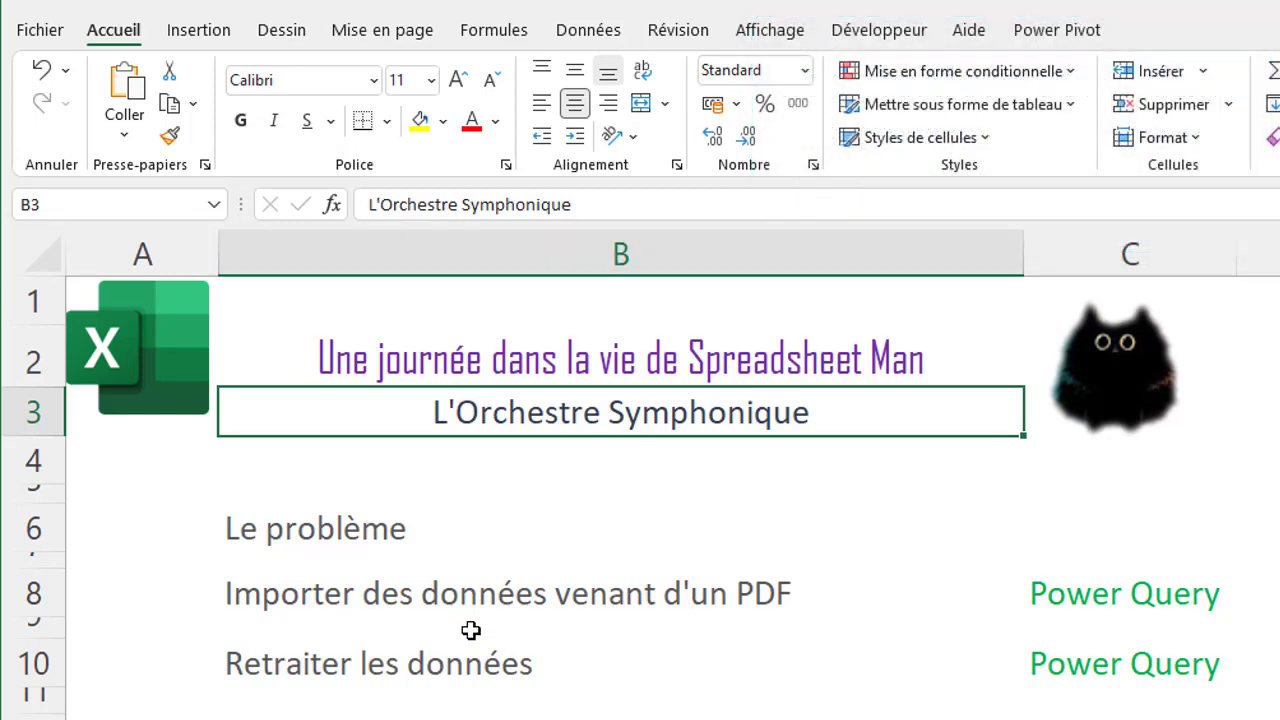
# Step: Select the 'Le problème' and PDF import items on the summary sheet
pyautogui.click(268, 532)
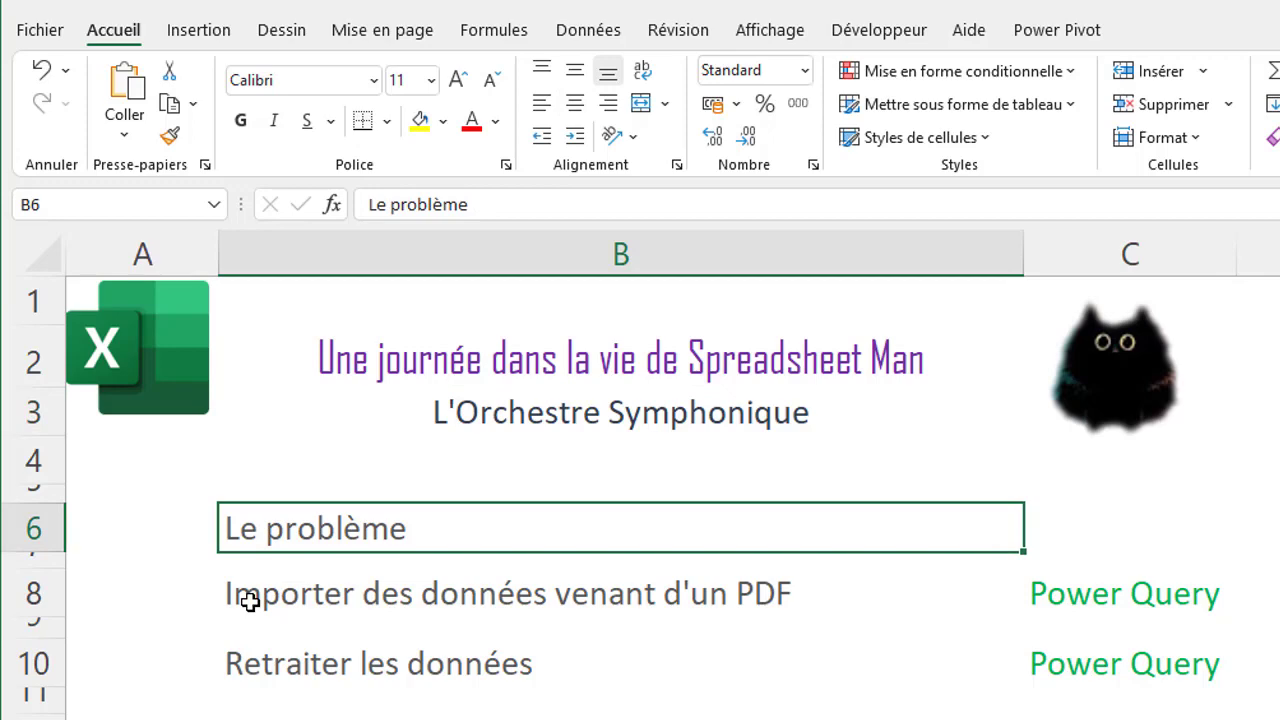
pyautogui.click(249, 600)
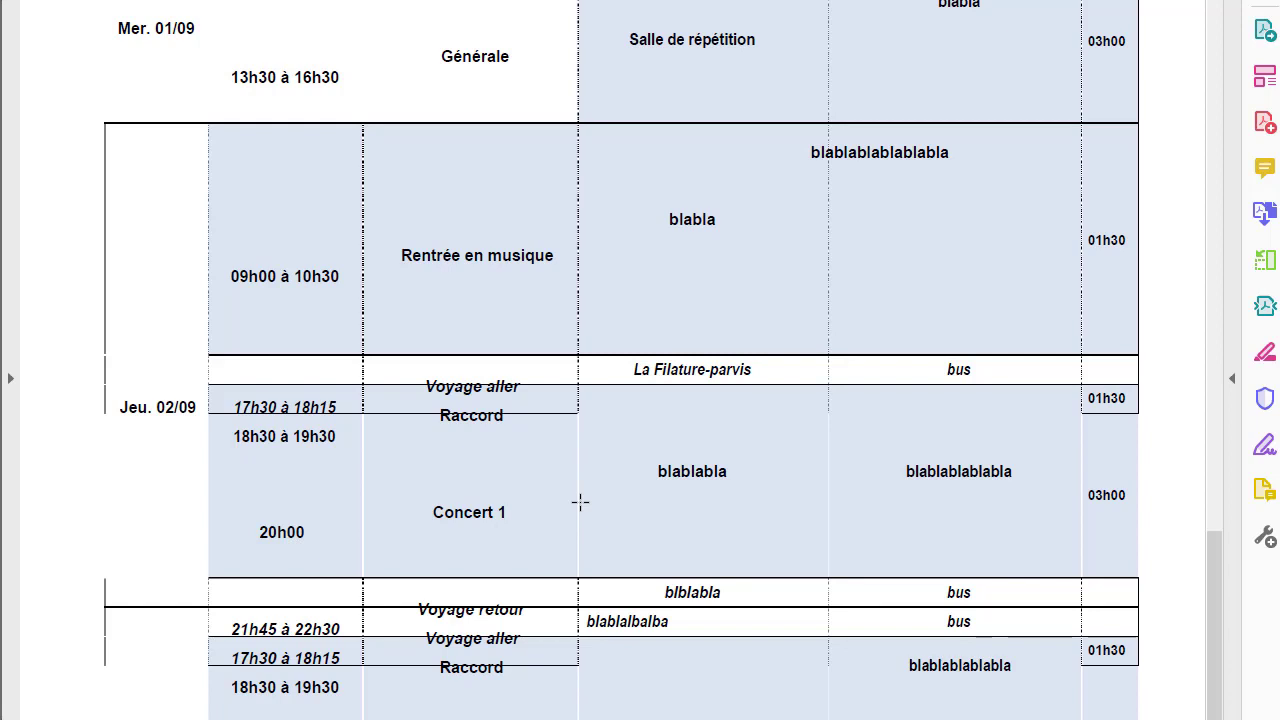
pyautogui.scroll(5, 580, 502)
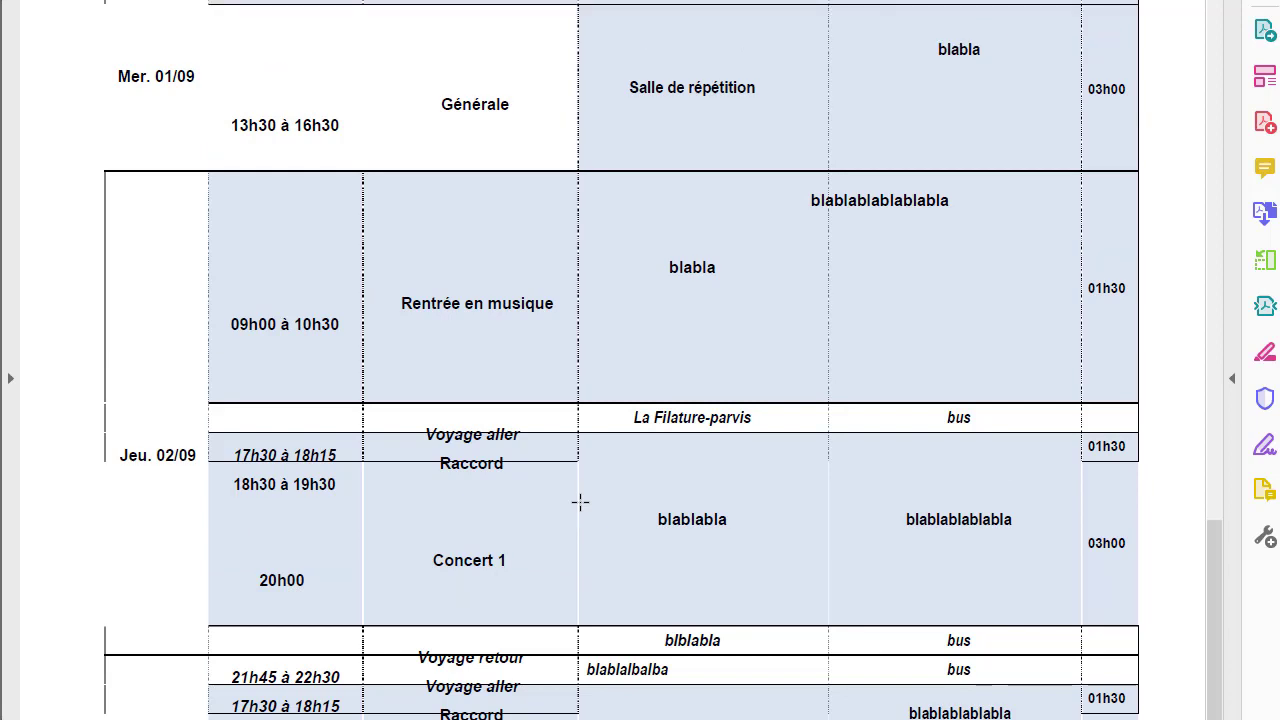
pyautogui.scroll(2, 580, 502)
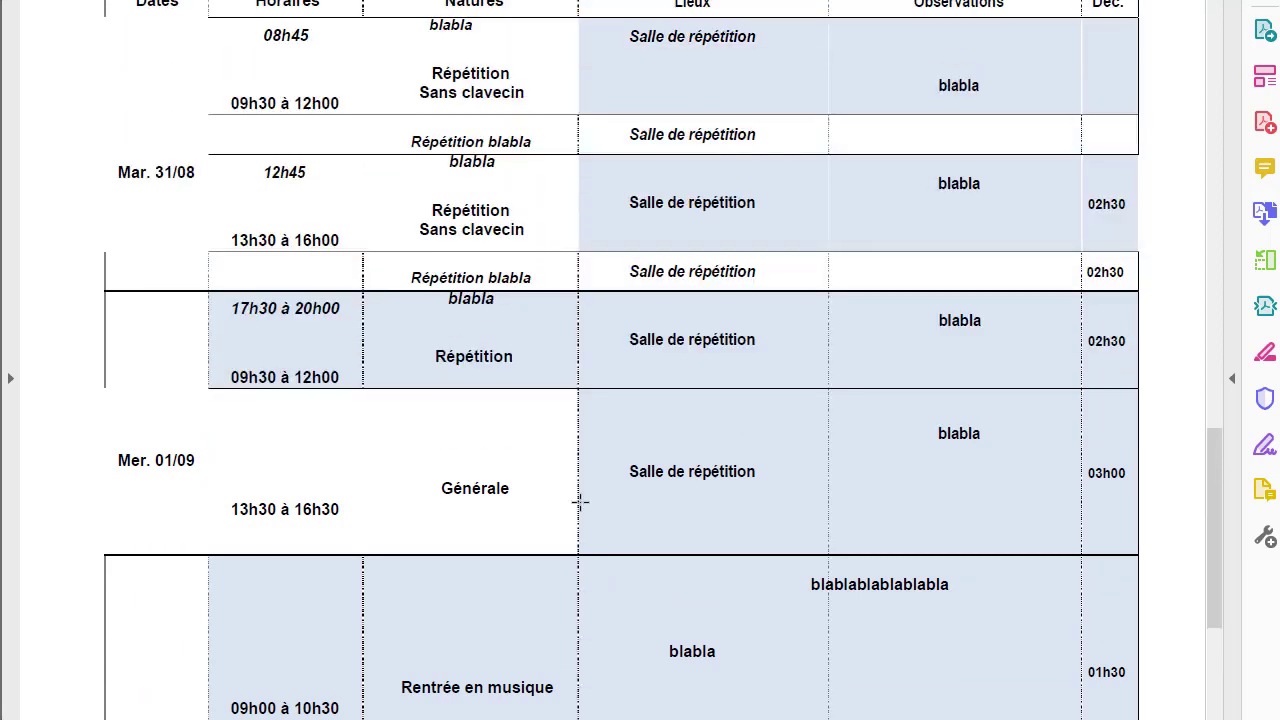
pyautogui.scroll(2, 580, 502)
pyautogui.scroll(3, 580, 502)
pyautogui.scroll(3, 580, 502)
pyautogui.scroll(3, 580, 505)
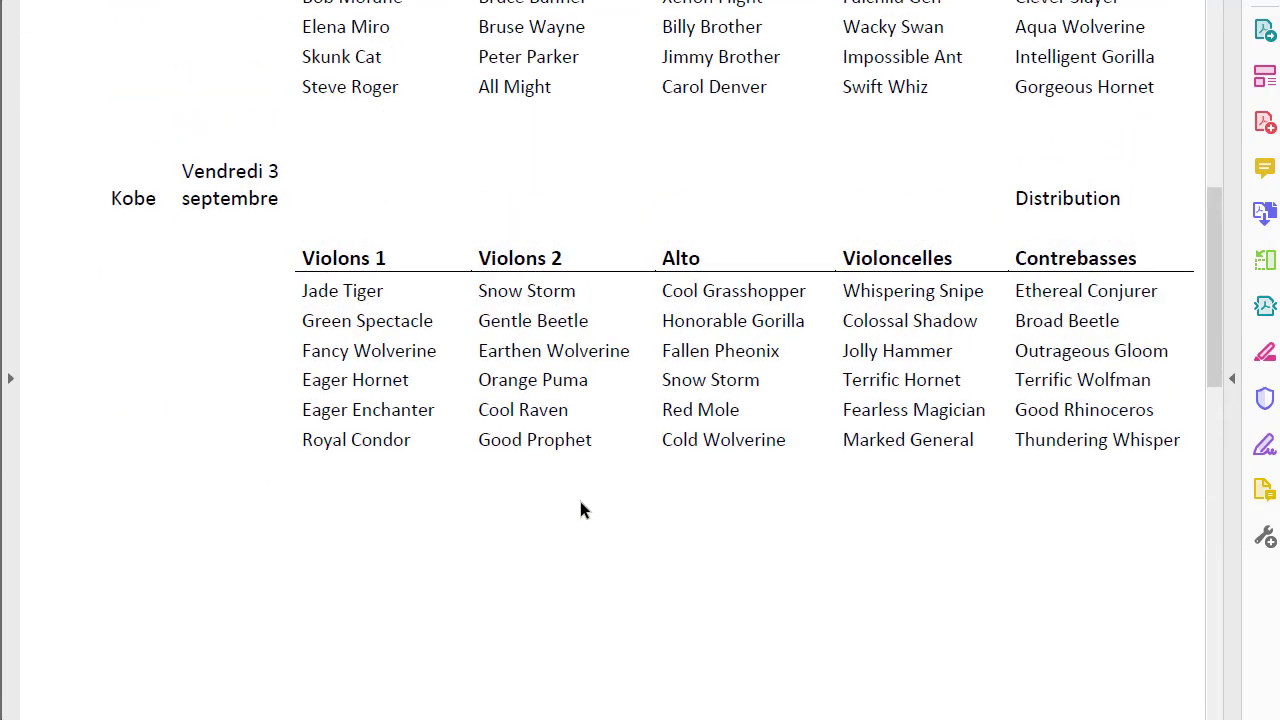
pyautogui.scroll(2, 580, 505)
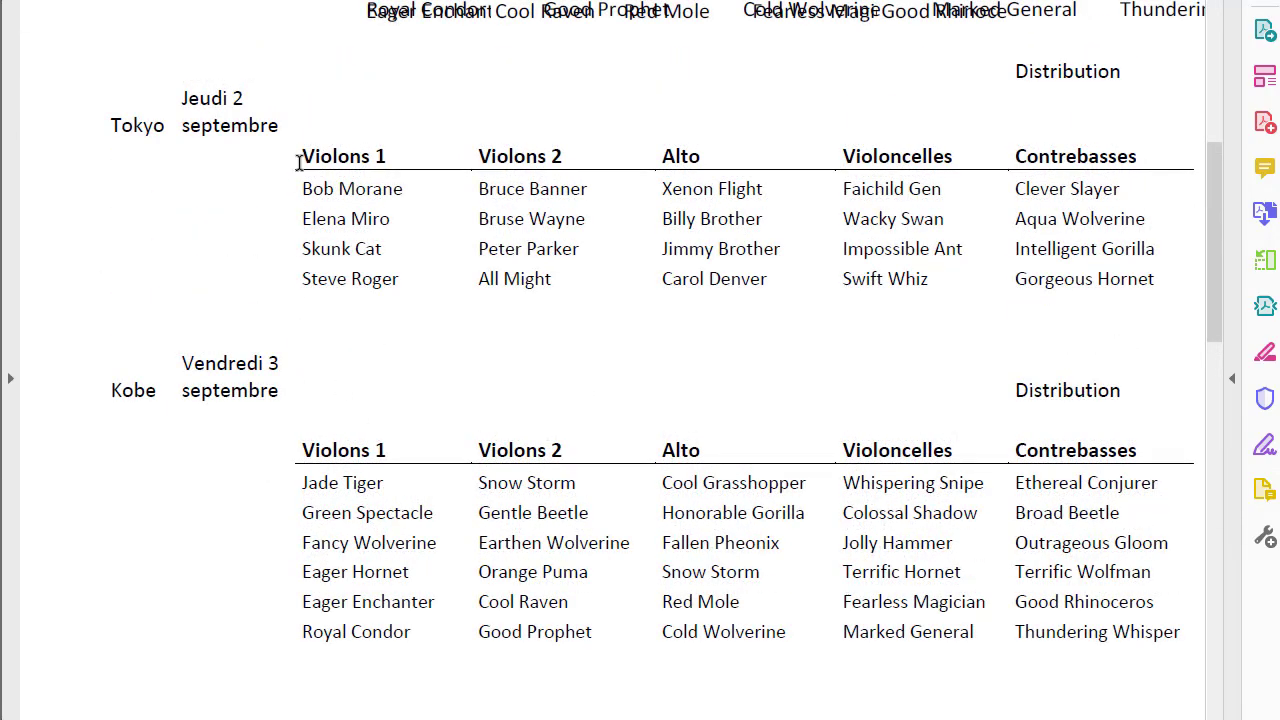
# Step: Highlight parts of the Tokyo musicians table: Violons header, a name, city, date, Jeudi 2 septembre
pyautogui.moveTo(298, 163); pyautogui.dragTo(1085, 285)
pyautogui.moveTo(303, 156); pyautogui.dragTo(386, 156)
pyautogui.moveTo(303, 189); pyautogui.dragTo(413, 190)
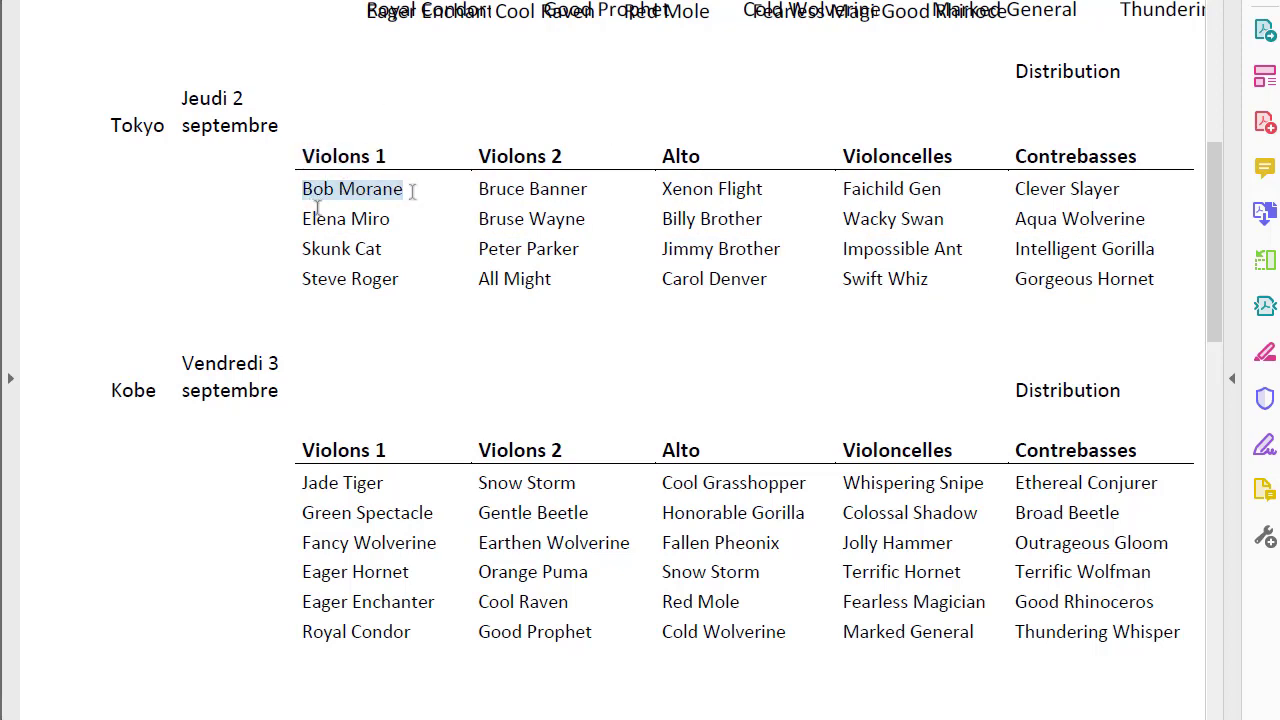
pyautogui.click(390, 218)
pyautogui.moveTo(110, 126)
pyautogui.mouseDown()
pyautogui.moveTo(238, 106)
pyautogui.moveTo(279, 131)
pyautogui.mouseUp()
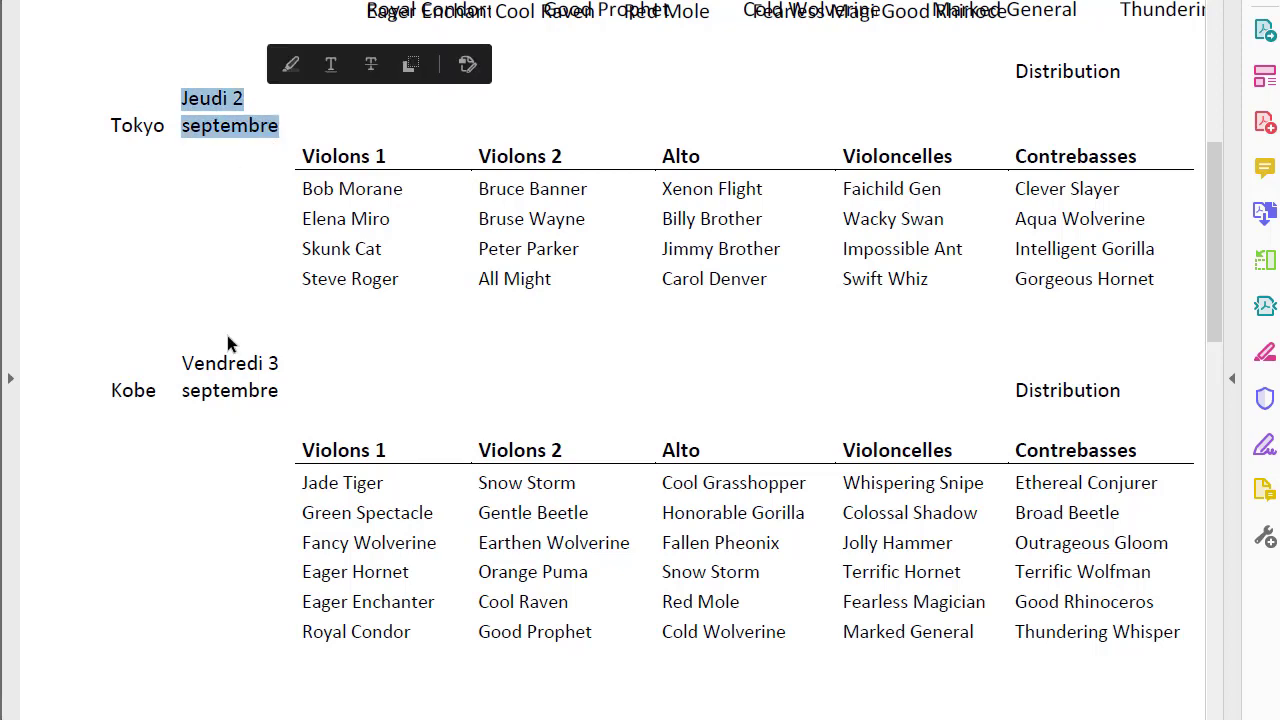
pyautogui.click(380, 292)
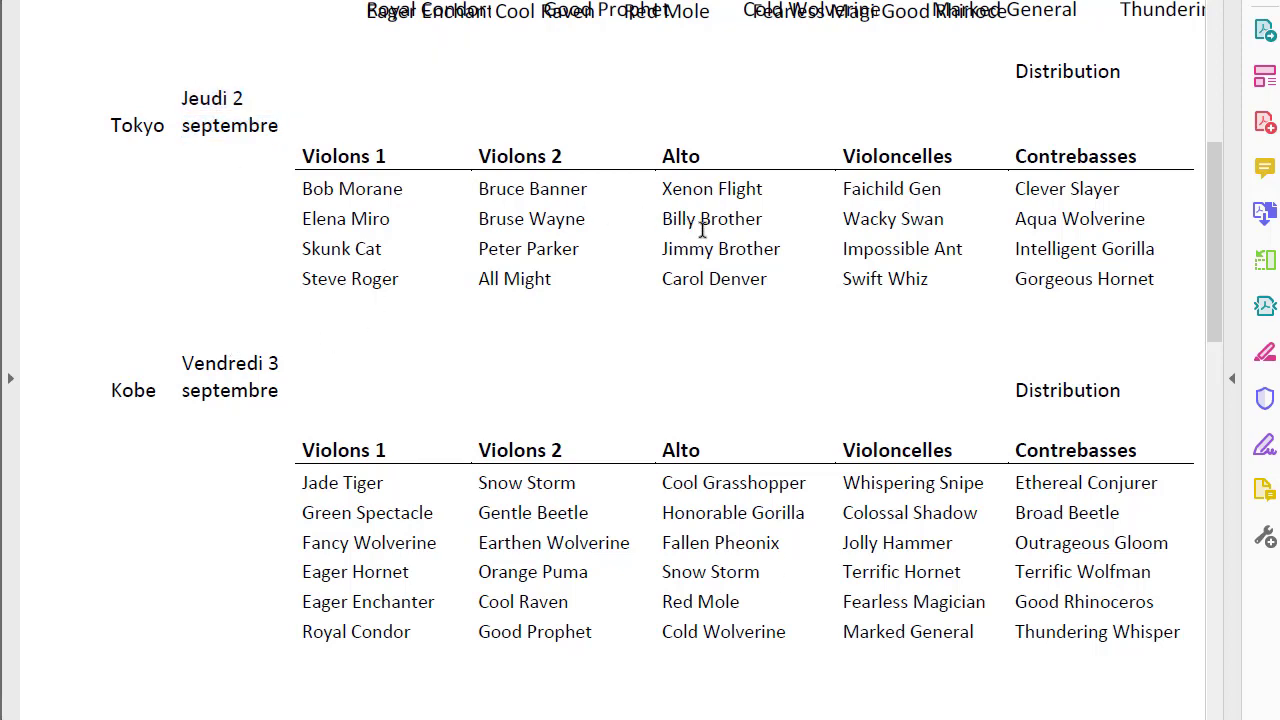
pyautogui.moveTo(703, 228); pyautogui.dragTo(1155, 282)
pyautogui.click(423, 345)
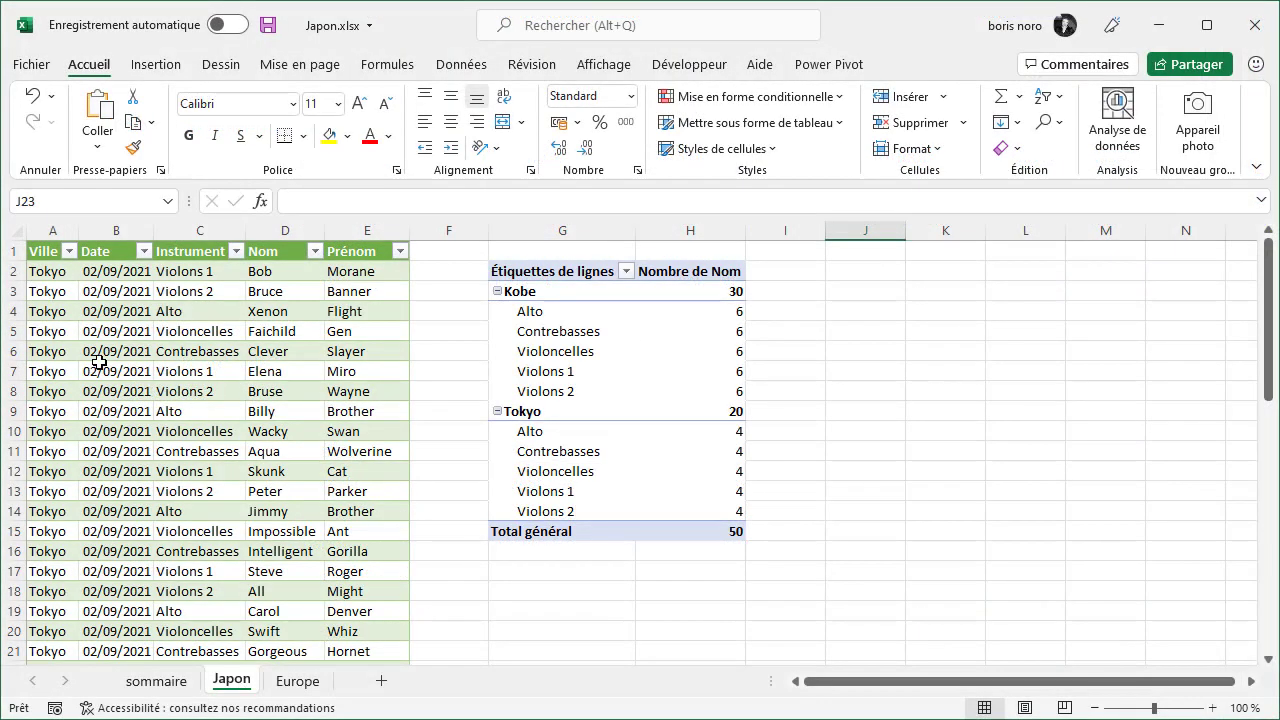
# Step: Select the unpivoted Tokyo rows and the musician-count pivot table, then close its field list
pyautogui.moveTo(55, 272)
pyautogui.mouseDown()
pyautogui.moveTo(347, 560)
pyautogui.moveTo(347, 655)
pyautogui.mouseUp()
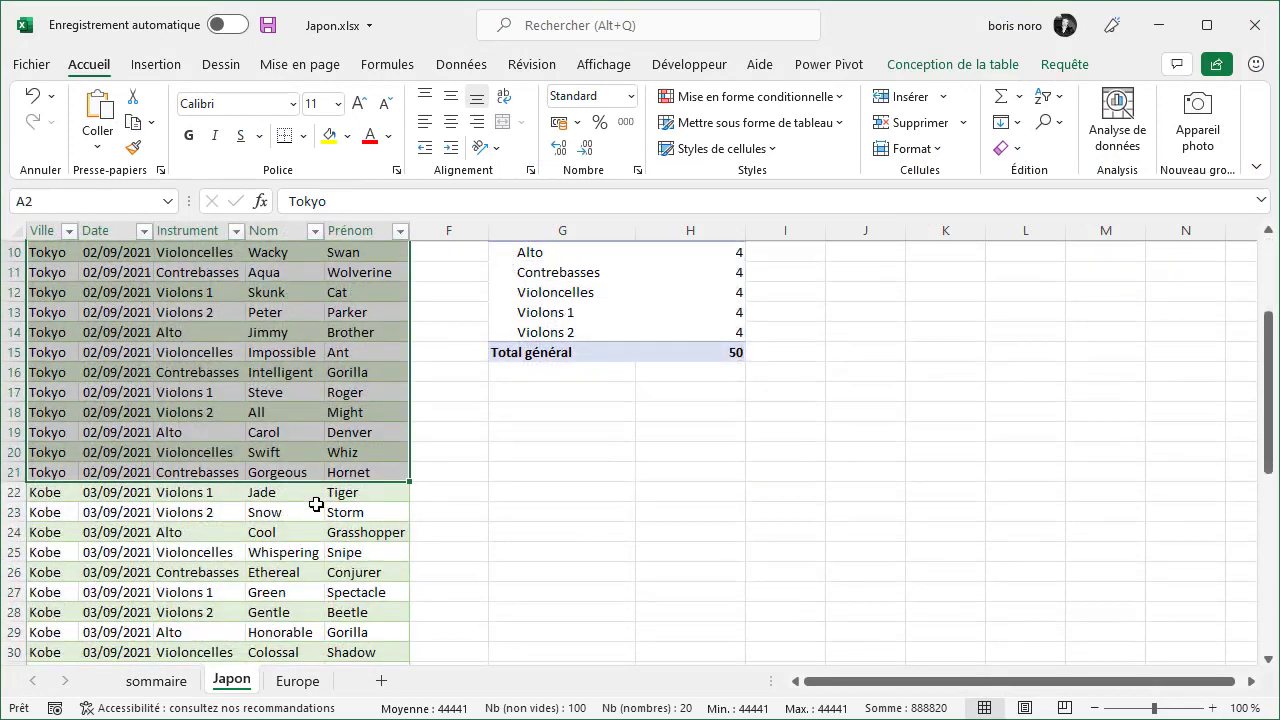
pyautogui.scroll(3, 316, 503)
pyautogui.moveTo(528, 272); pyautogui.dragTo(740, 531)
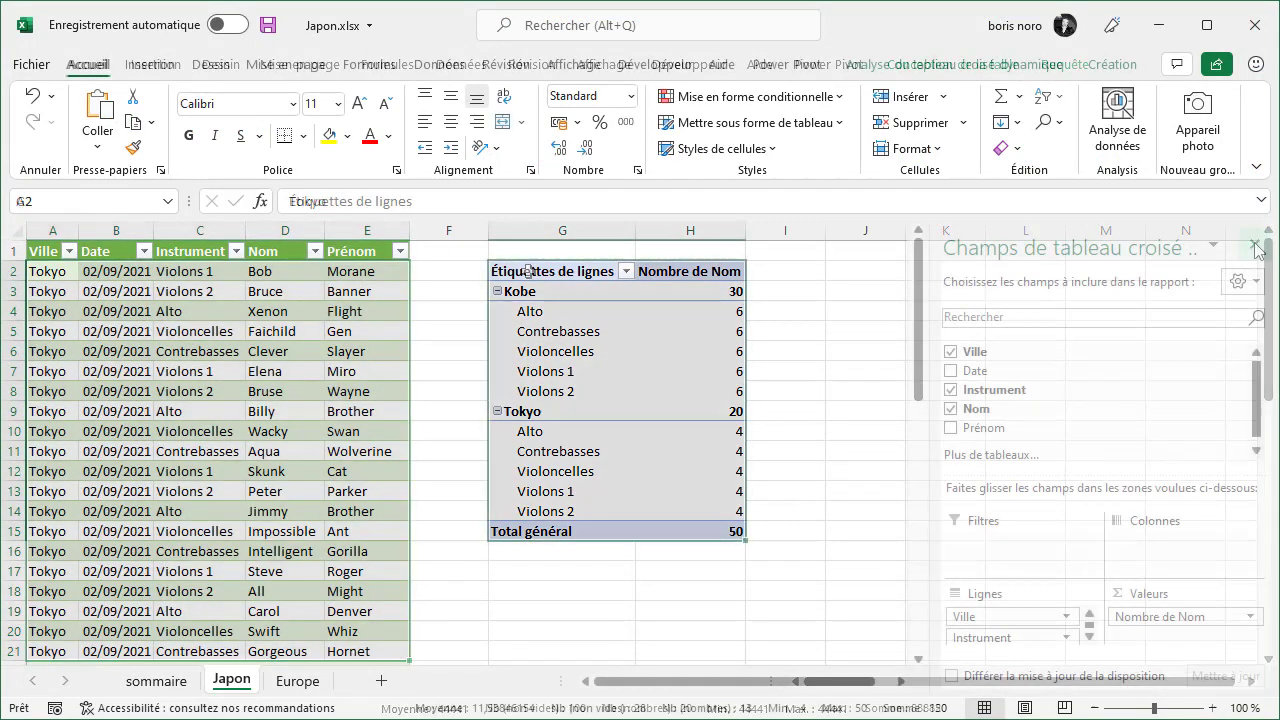
pyautogui.click(1251, 243)
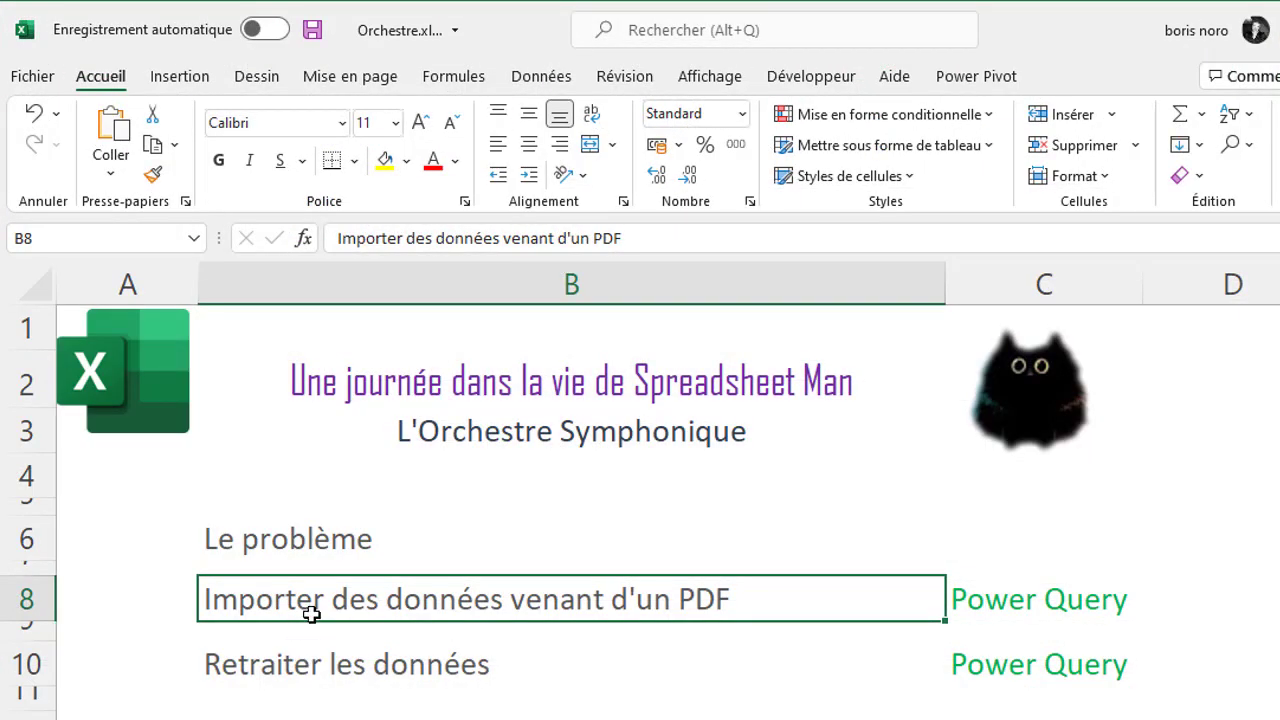
# Step: Start a PDF import from Données > Obtenir des données and pick Concerts Japon.pdf
pyautogui.click(530, 80)
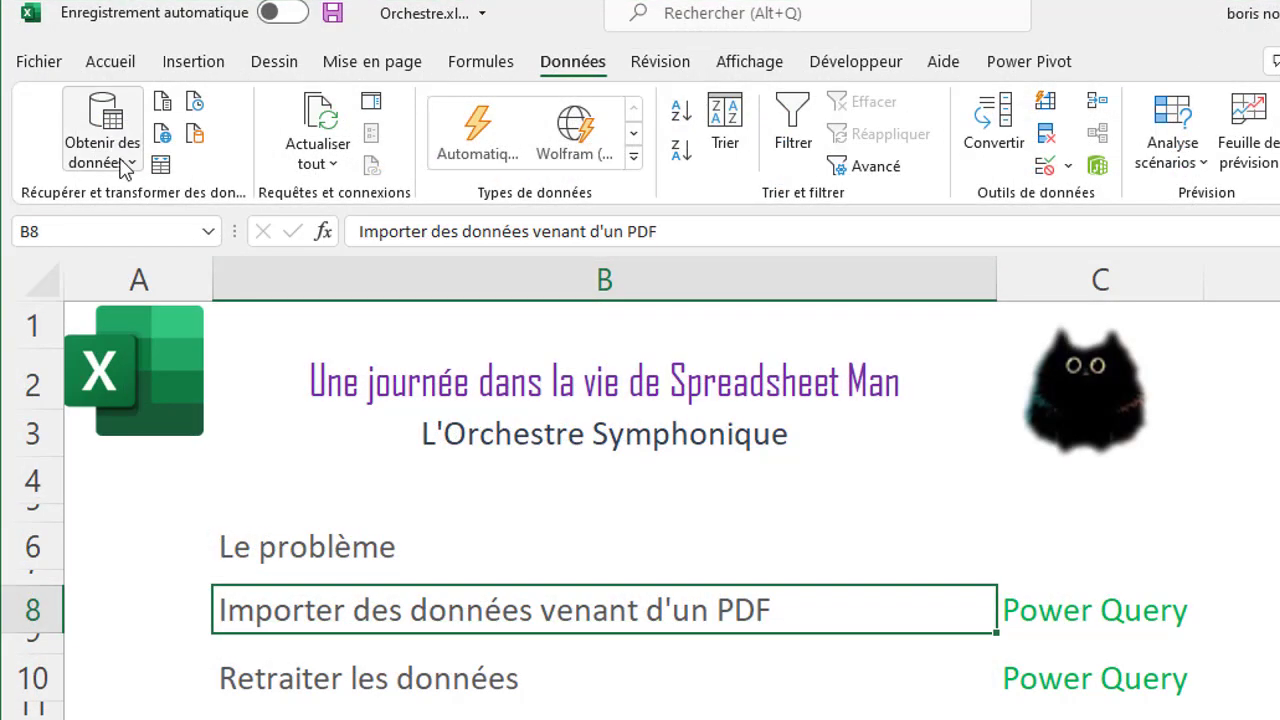
pyautogui.click(113, 172)
pyautogui.moveTo(109, 209)
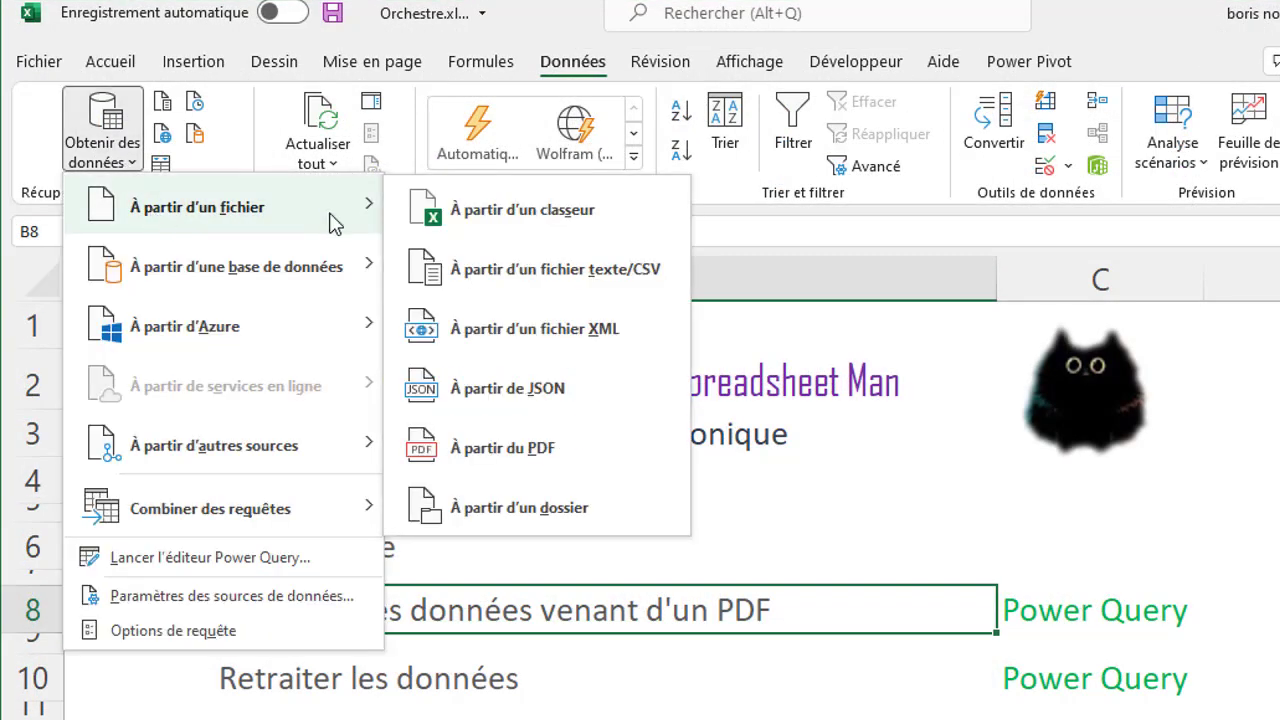
pyautogui.click(543, 468)
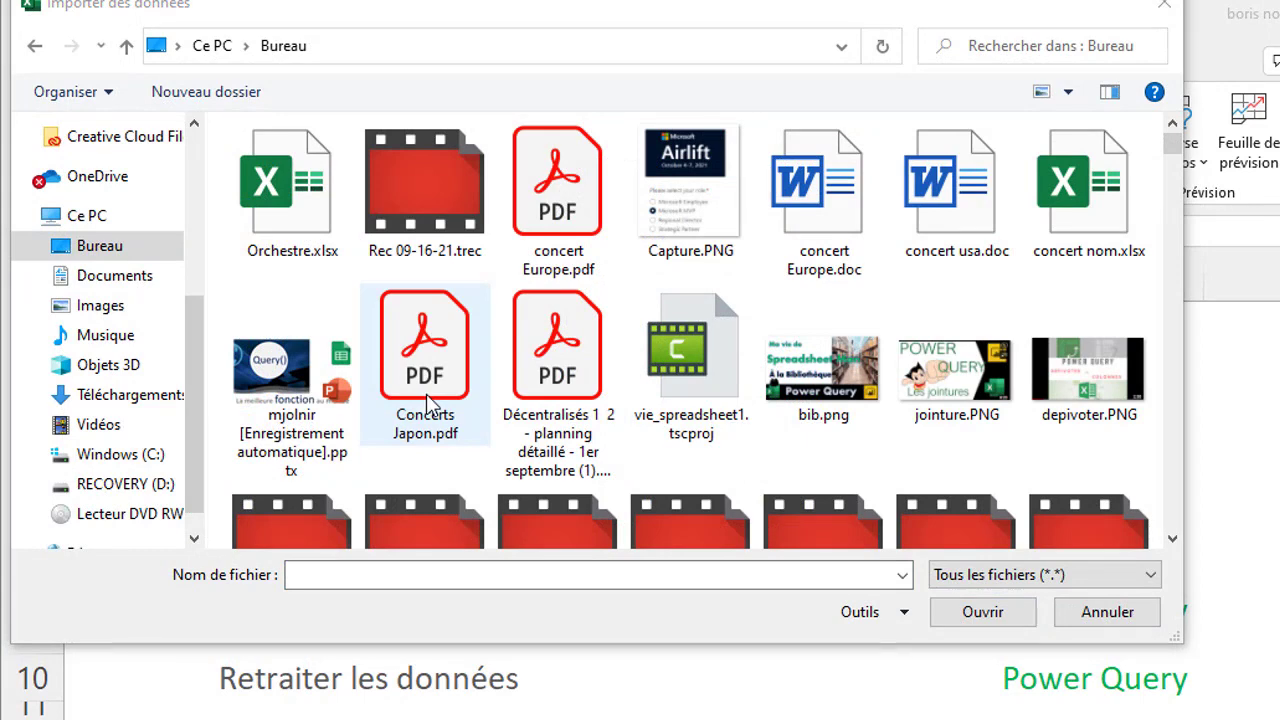
pyautogui.doubleClick(430, 402)
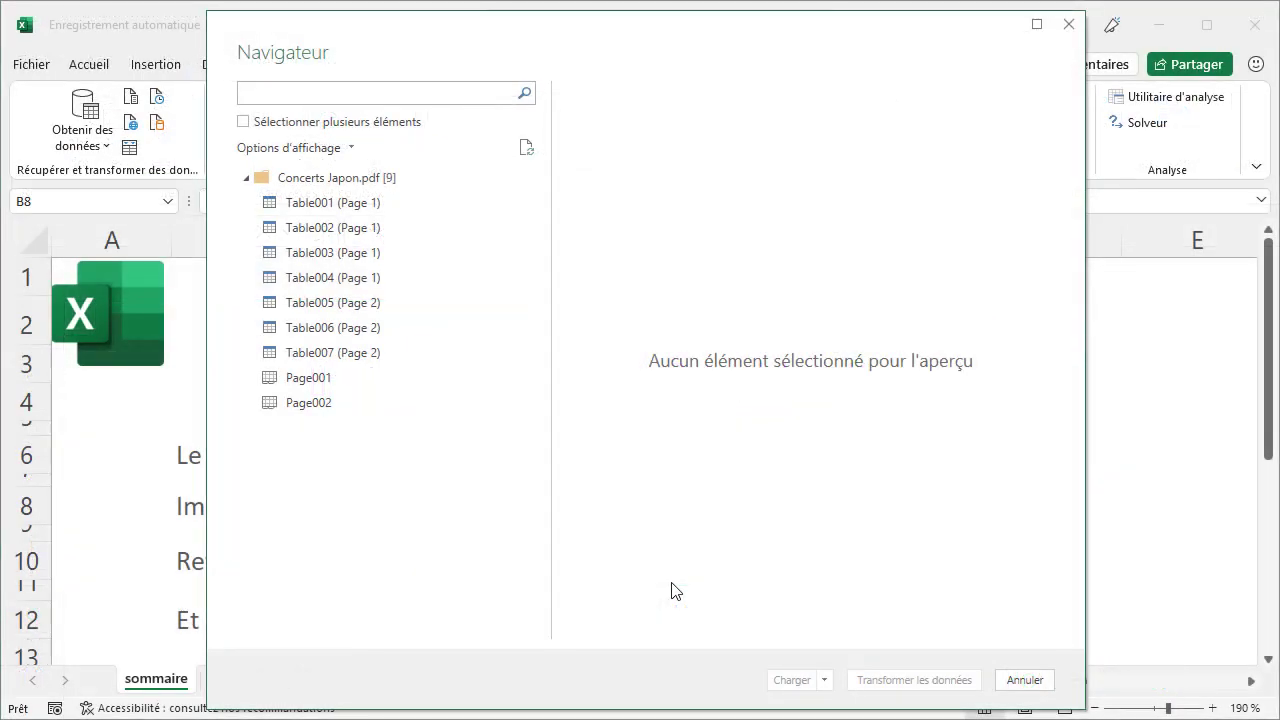
# Step: Preview Page002, Page001, Table007, Table006 and Table005, then settle on Table004 (Page 1)
pyautogui.click(320, 407)
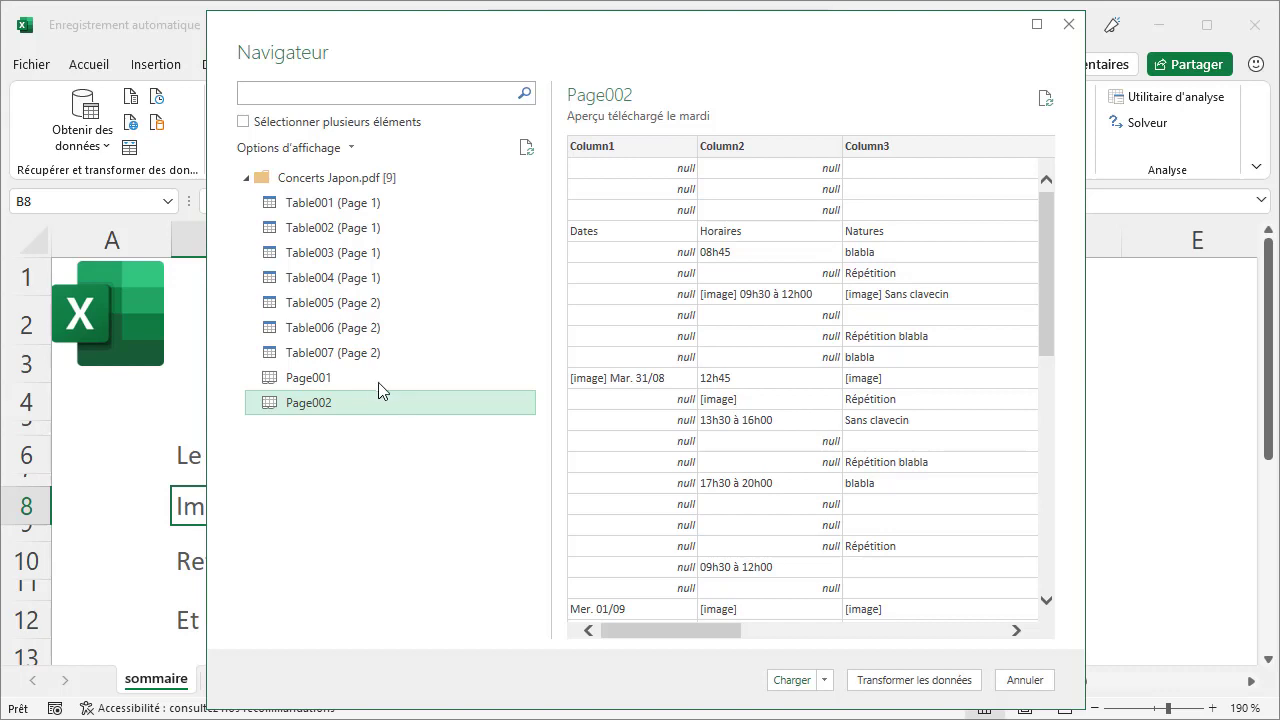
pyautogui.click(338, 378)
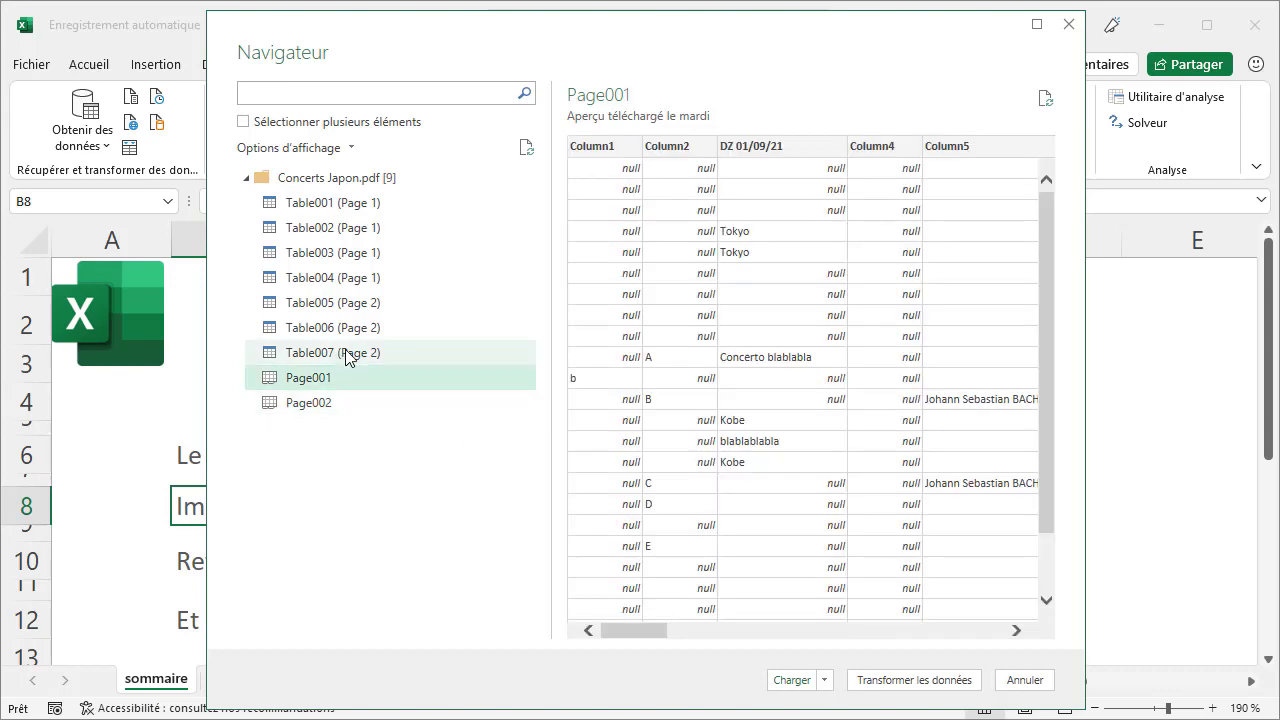
pyautogui.click(329, 354)
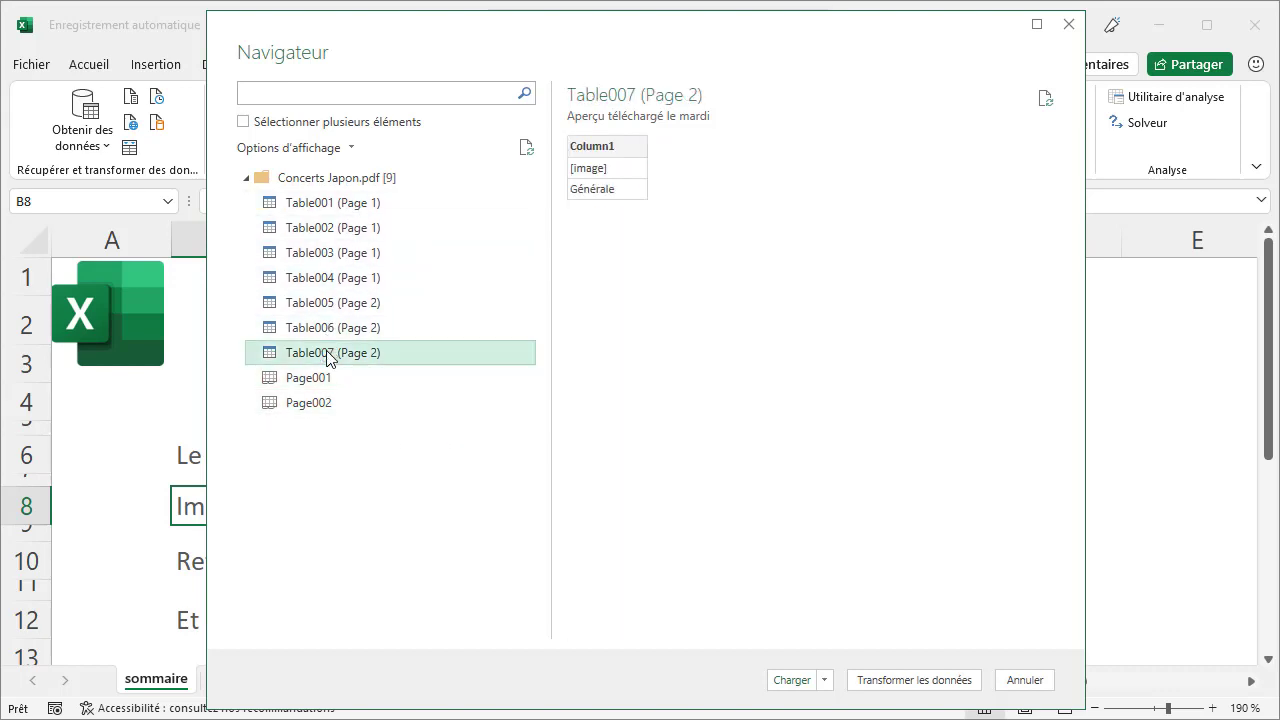
pyautogui.click(332, 330)
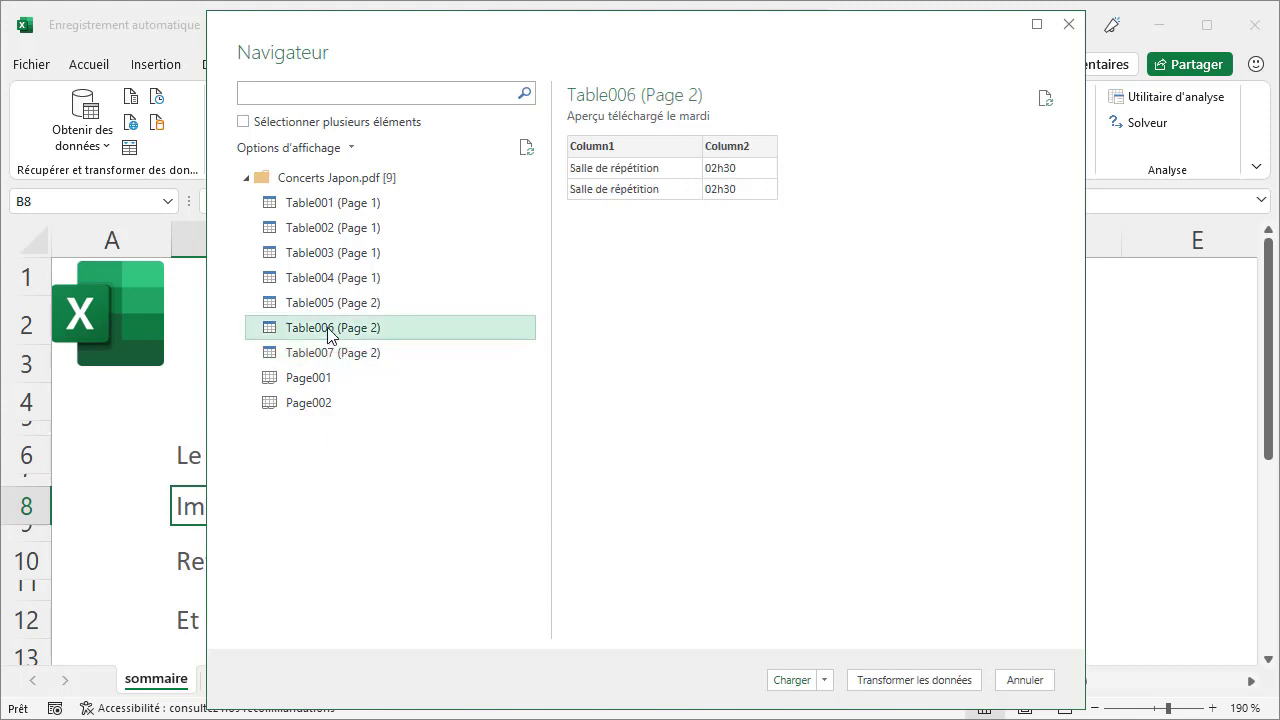
pyautogui.click(332, 303)
pyautogui.click(332, 282)
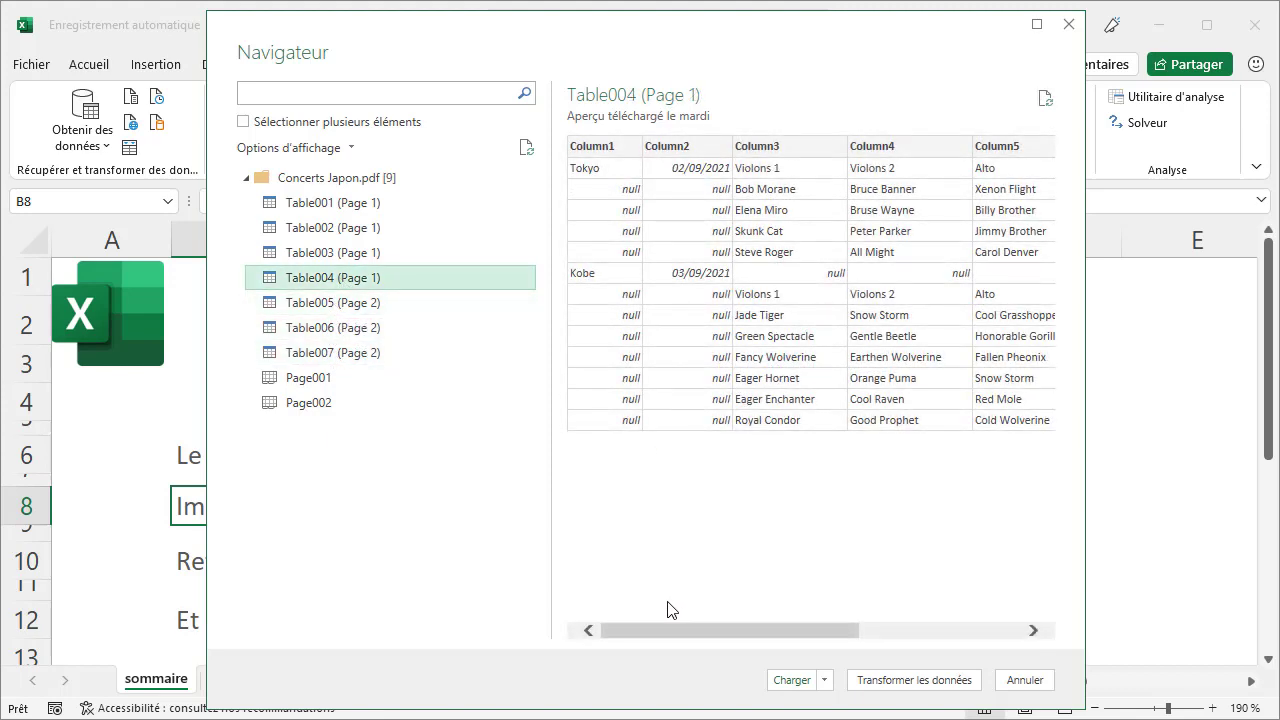
pyautogui.moveTo(653, 631)
pyautogui.mouseDown()
pyautogui.moveTo(730, 631)
pyautogui.moveTo(613, 640)
pyautogui.mouseUp()
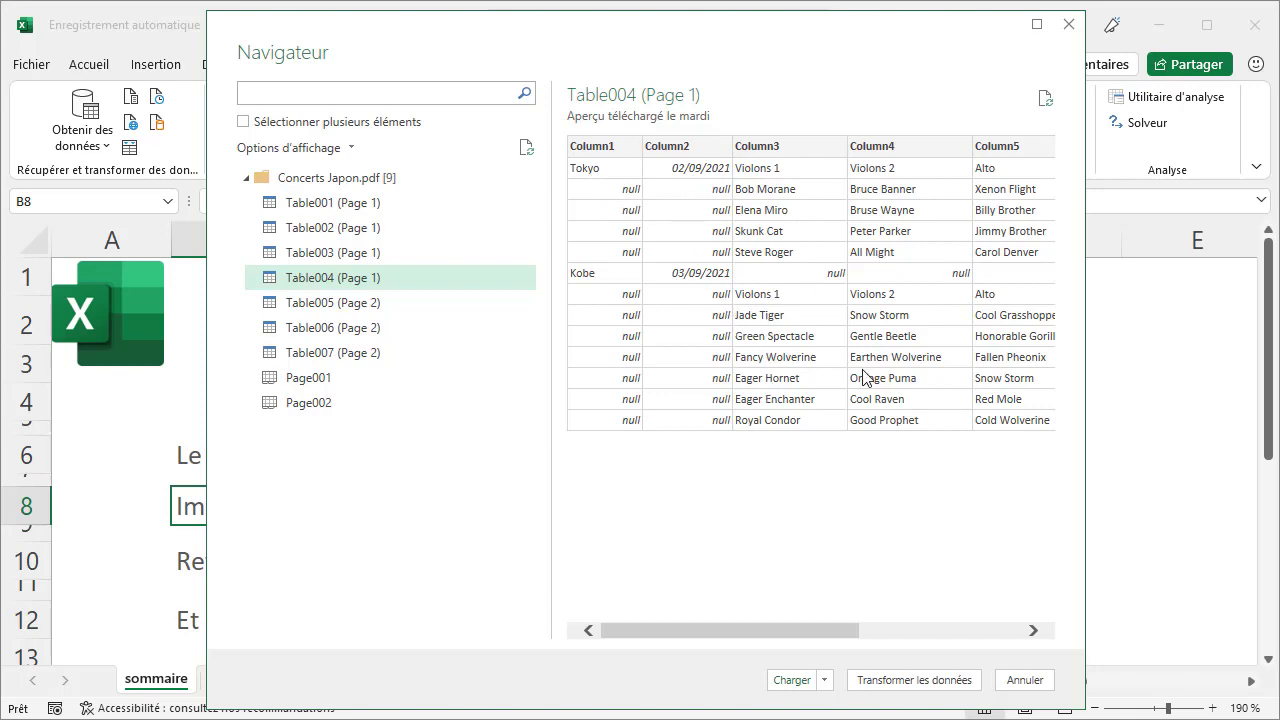
# Step: Open Table004 in the Power Query Editor and rename the query 'Concerts Japon'
pyautogui.click(903, 680)
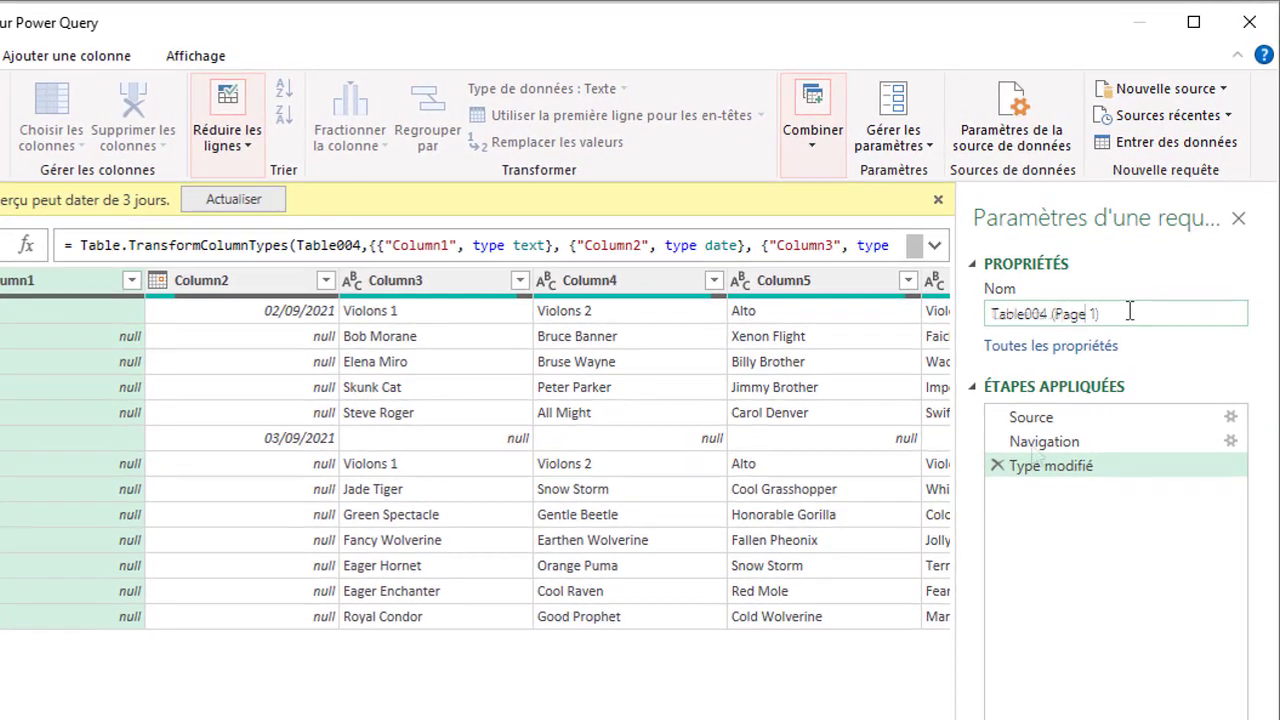
pyautogui.tripleClick(1141, 288)
pyautogui.write('Concerts Japon')
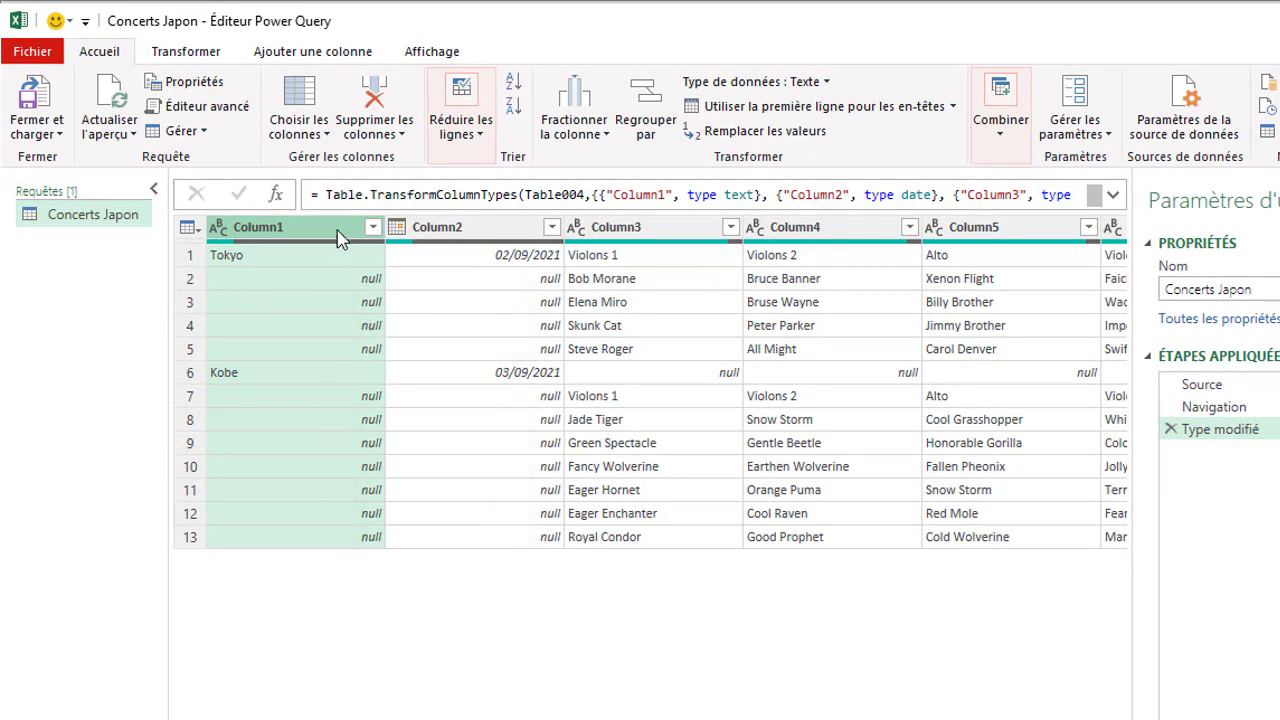
pyautogui.press('ctrl')
# Step: Fill Column1 and Column2 down so Tokyo/Kobe and their dates appear on every row
pyautogui.keyDown('ctrl'); pyautogui.click(475, 232); pyautogui.keyUp('ctrl')
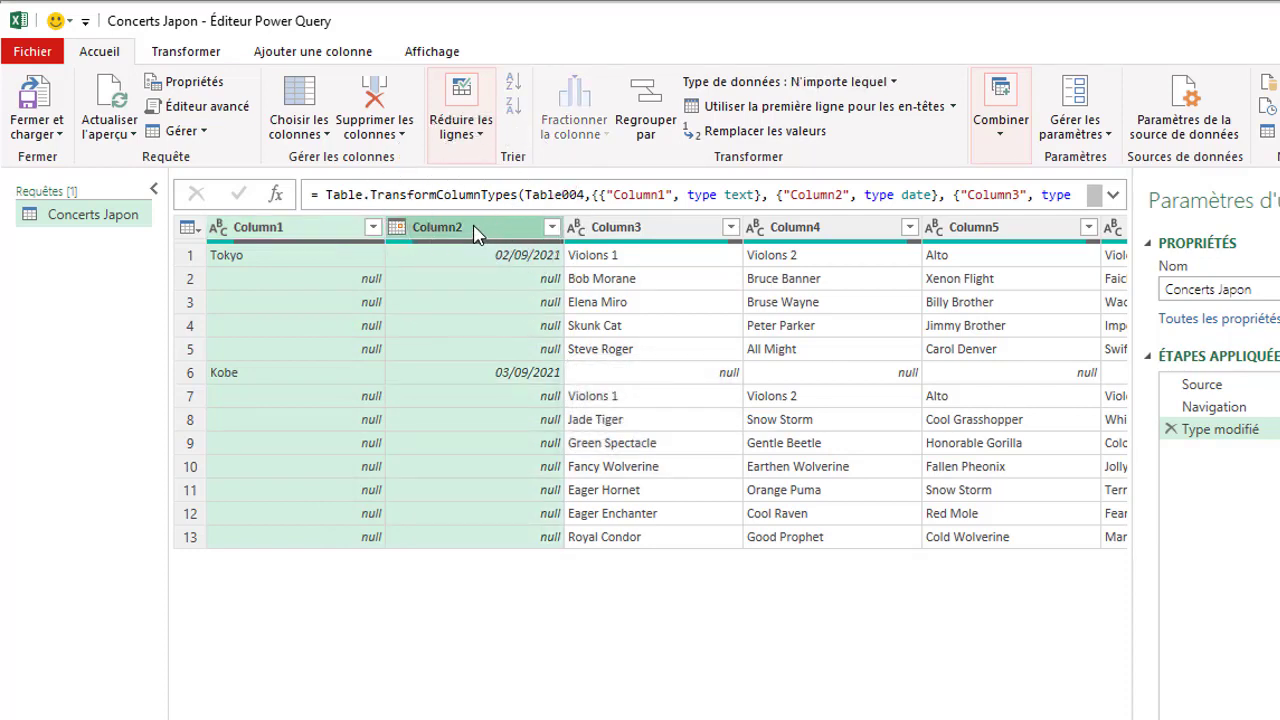
pyautogui.click(185, 55)
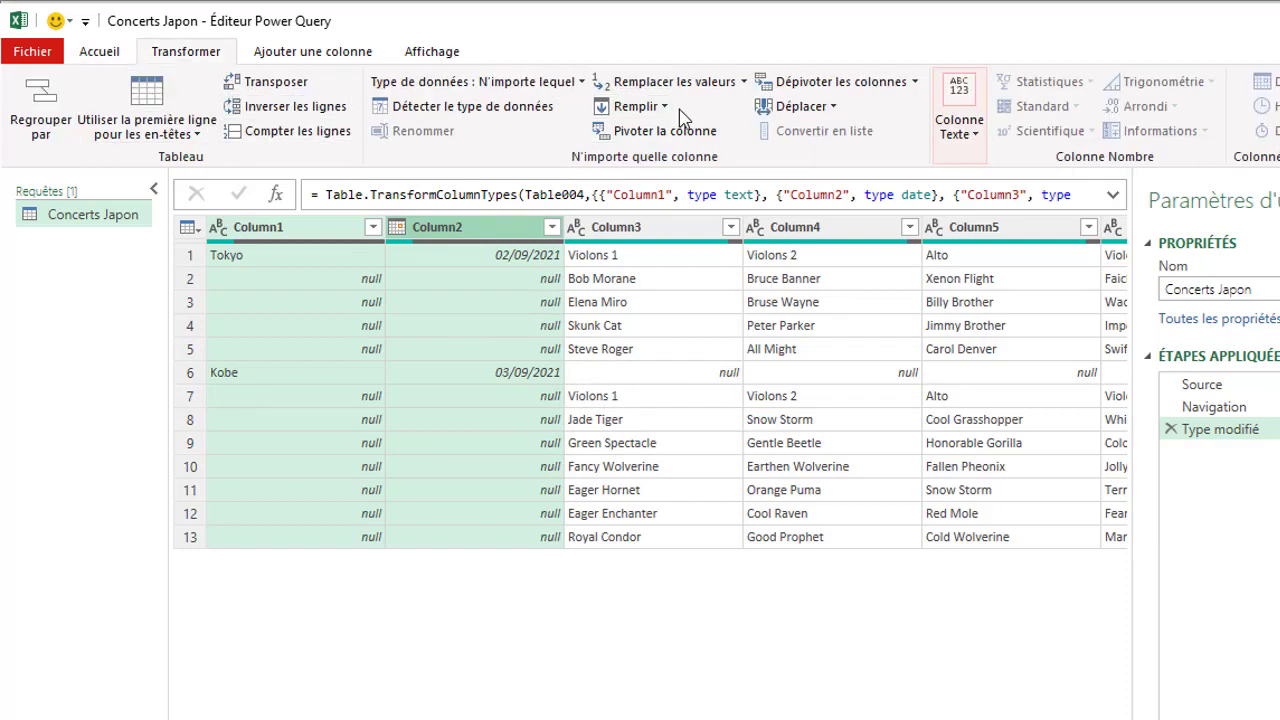
pyautogui.click(638, 106)
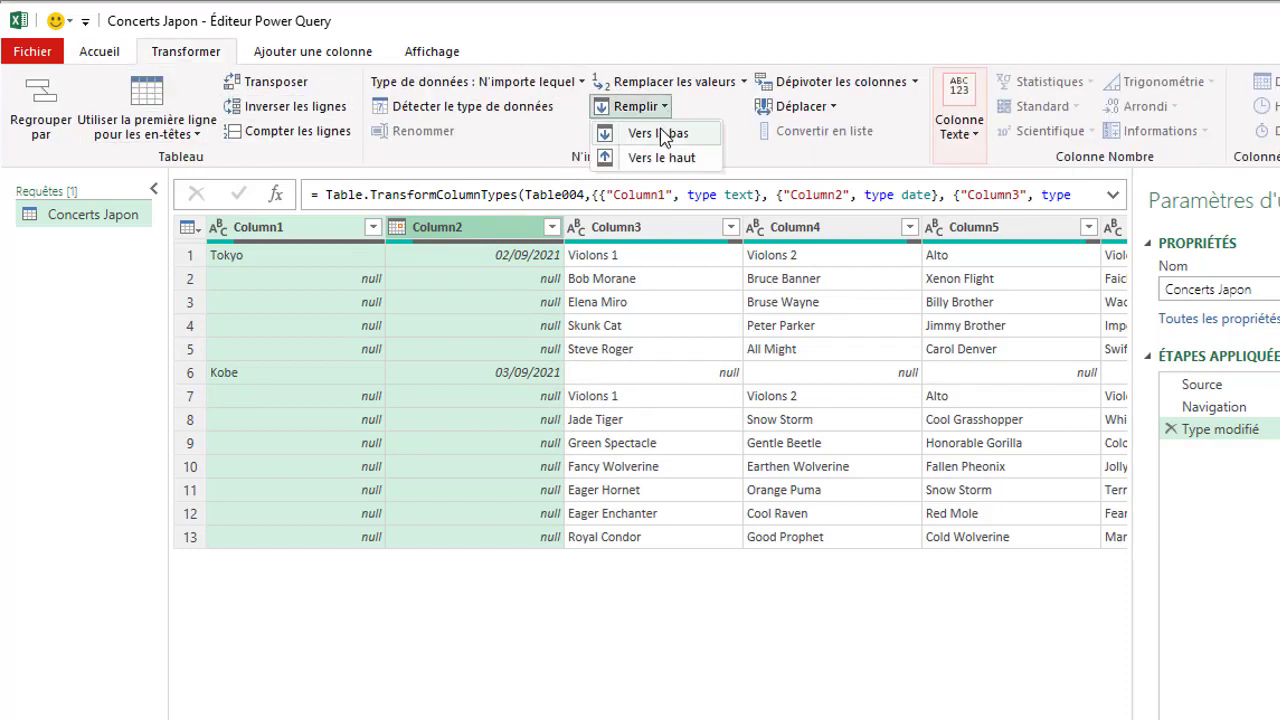
pyautogui.click(660, 134)
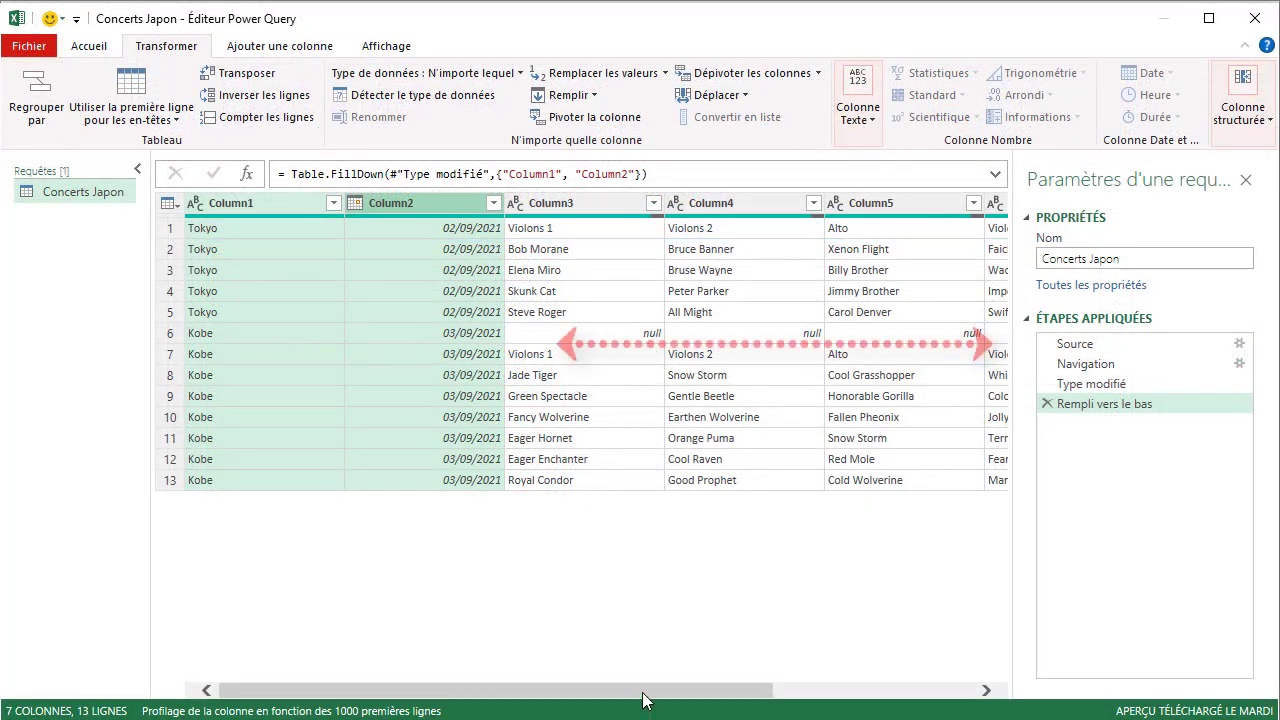
pyautogui.moveTo(643, 700); pyautogui.dragTo(763, 674)
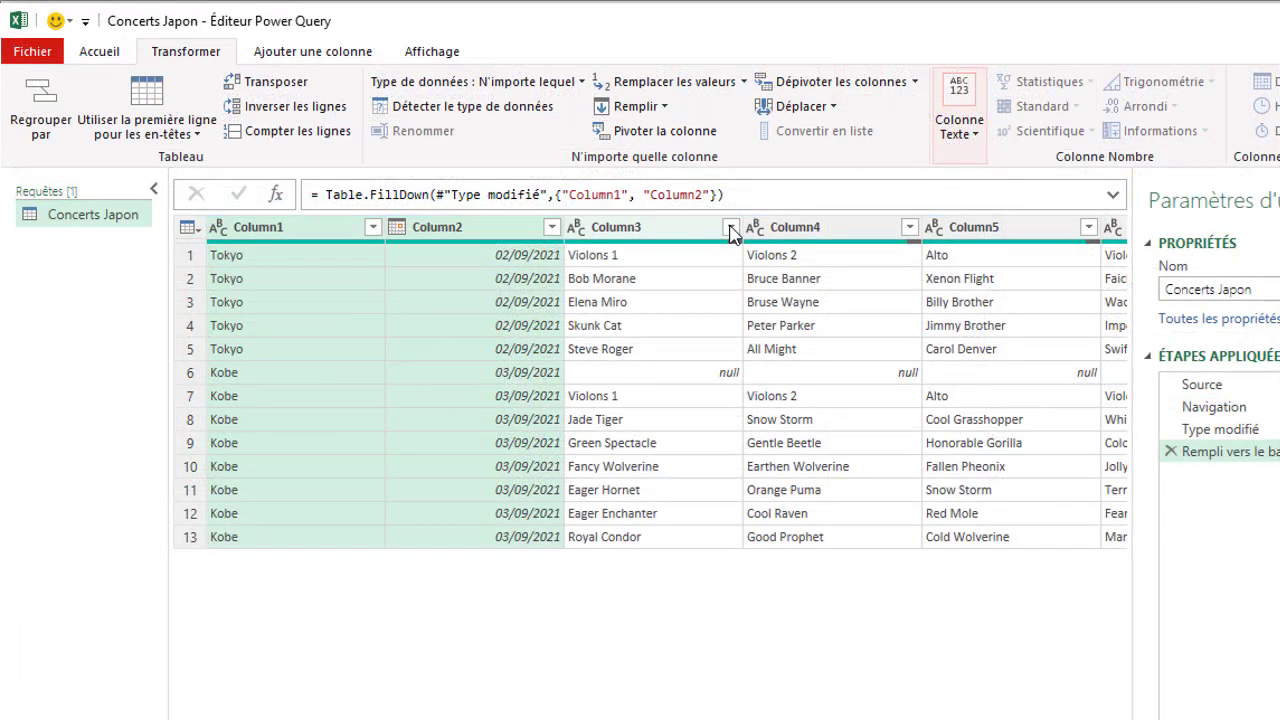
# Step: Filter (null) out of Column3 and promote the first row to column headers
pyautogui.click(731, 227)
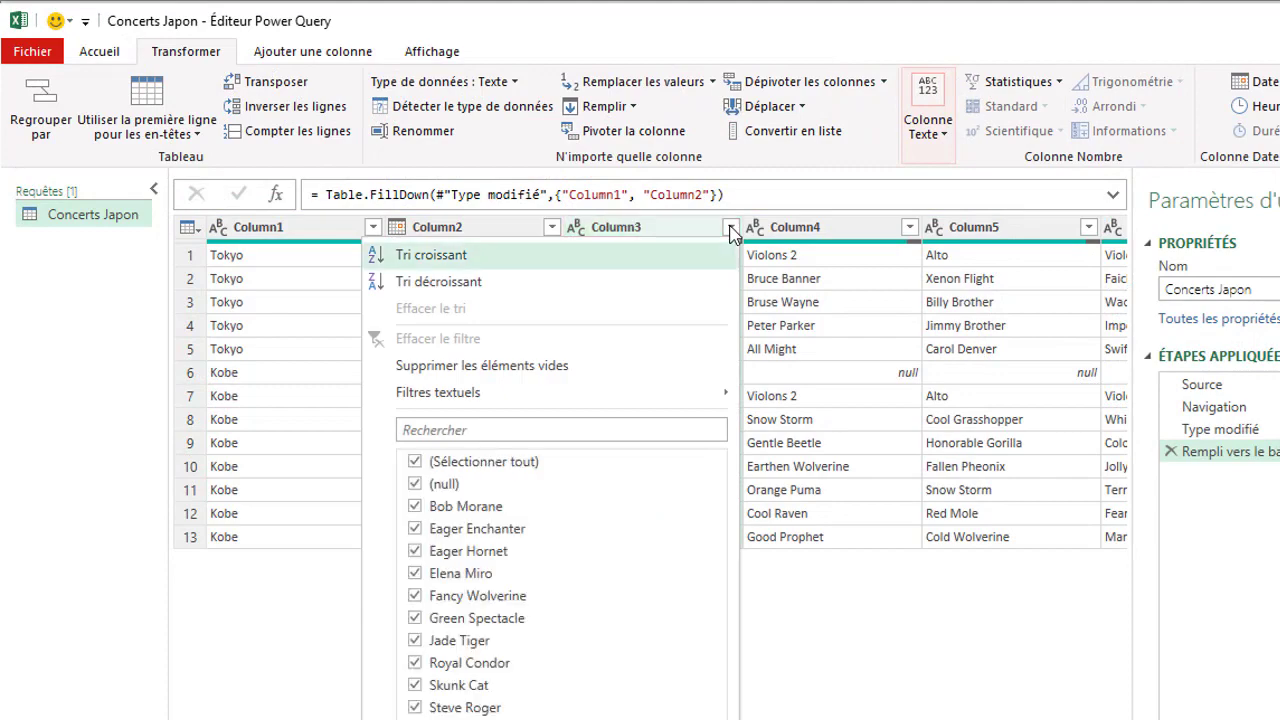
pyautogui.click(414, 484)
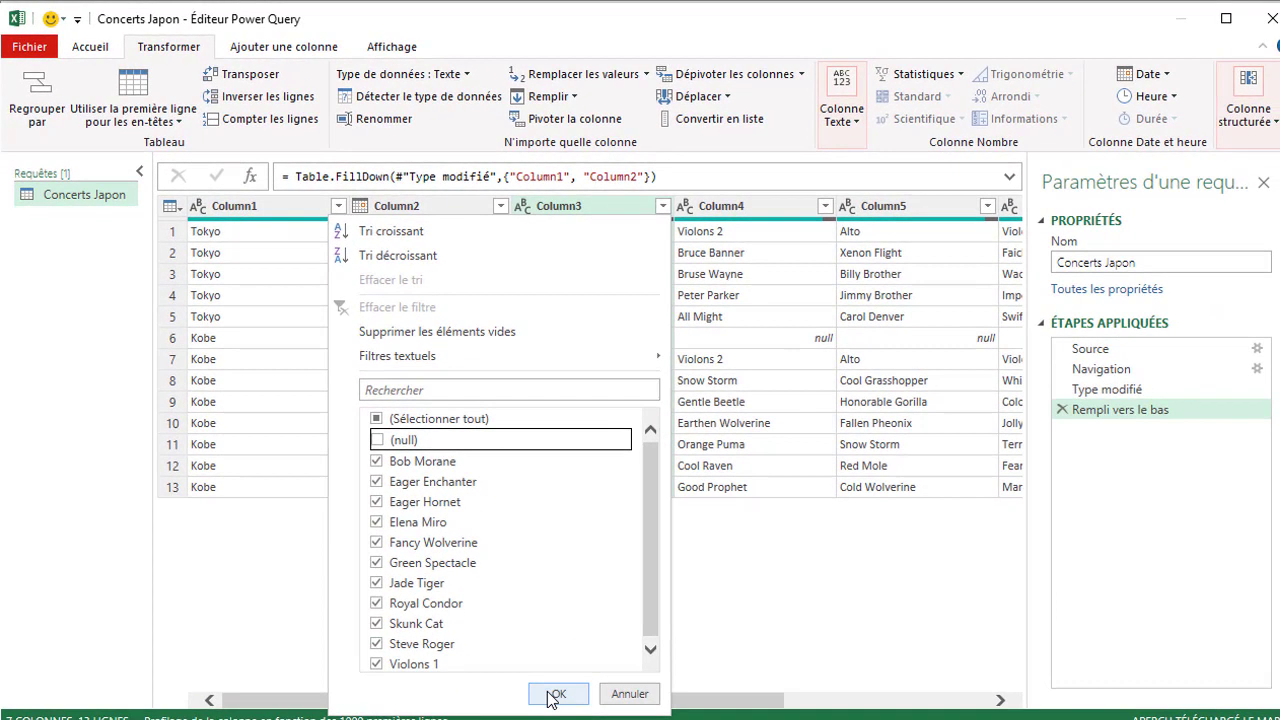
pyautogui.click(566, 694)
pyautogui.click(304, 252)
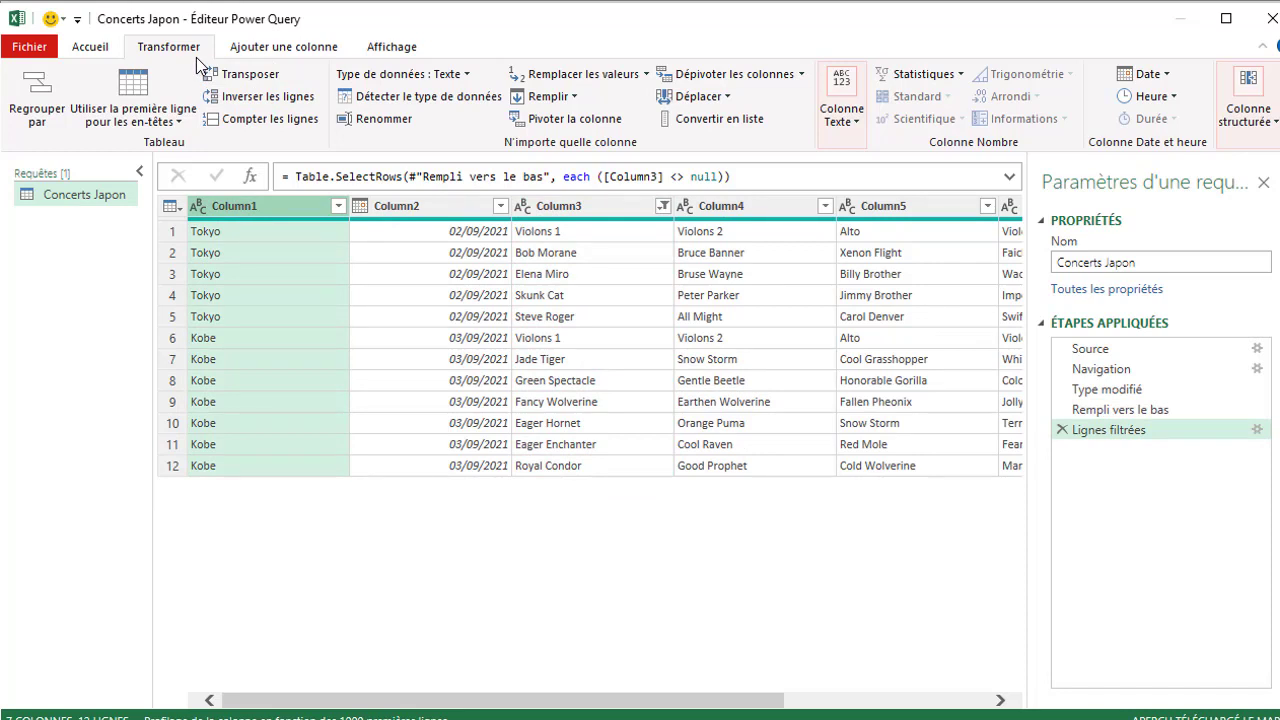
pyautogui.click(143, 93)
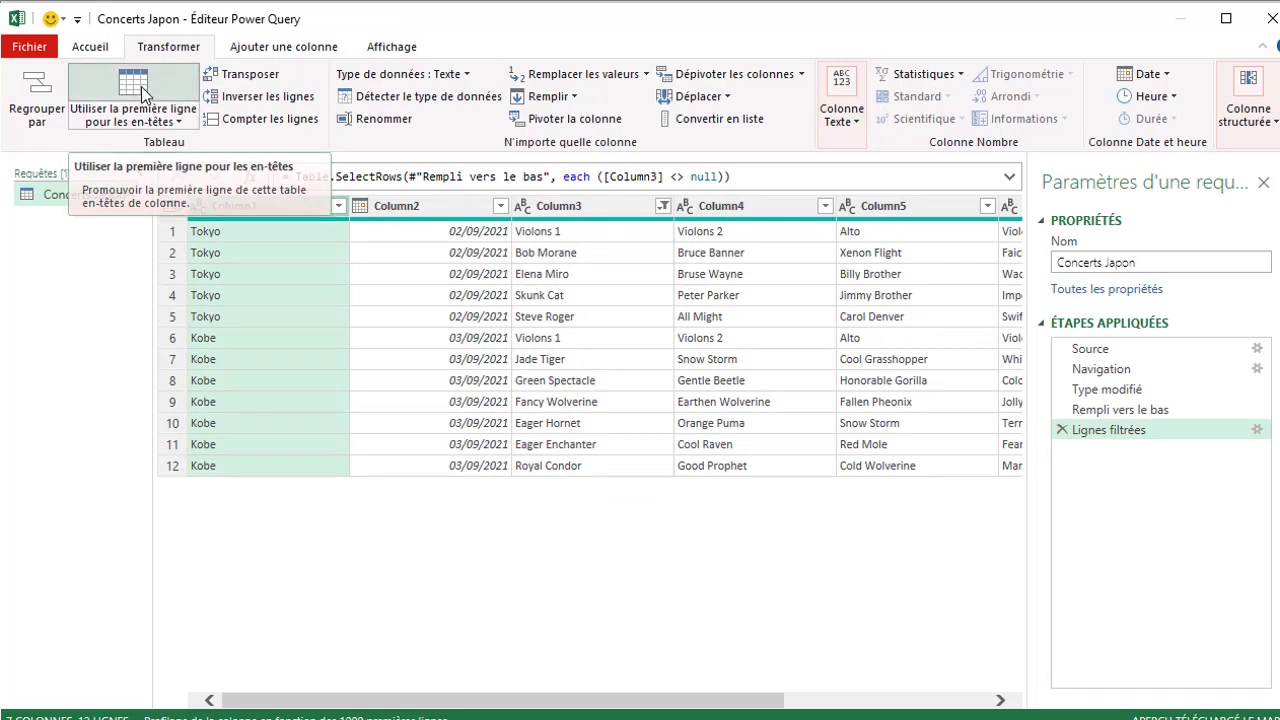
# Step: Rename the Tokyo and 02/09/2021 columns to Ville and Date
pyautogui.doubleClick(244, 222)
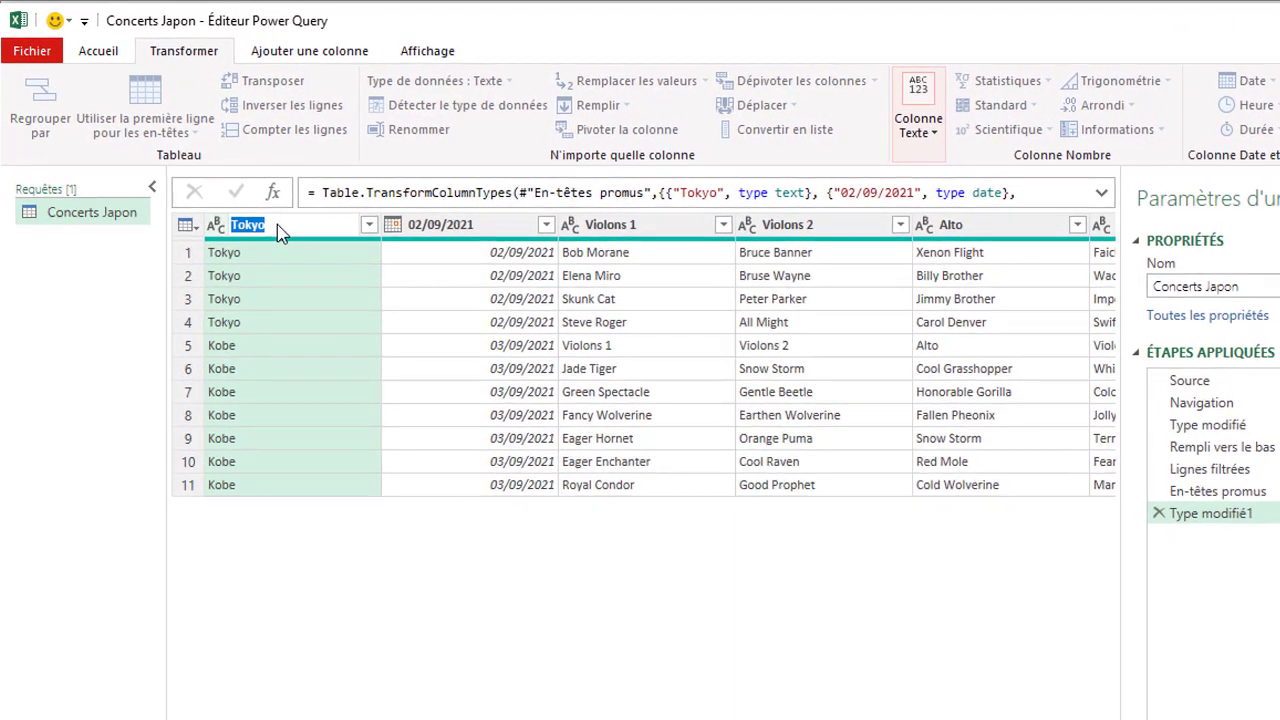
pyautogui.press('BackSpace')
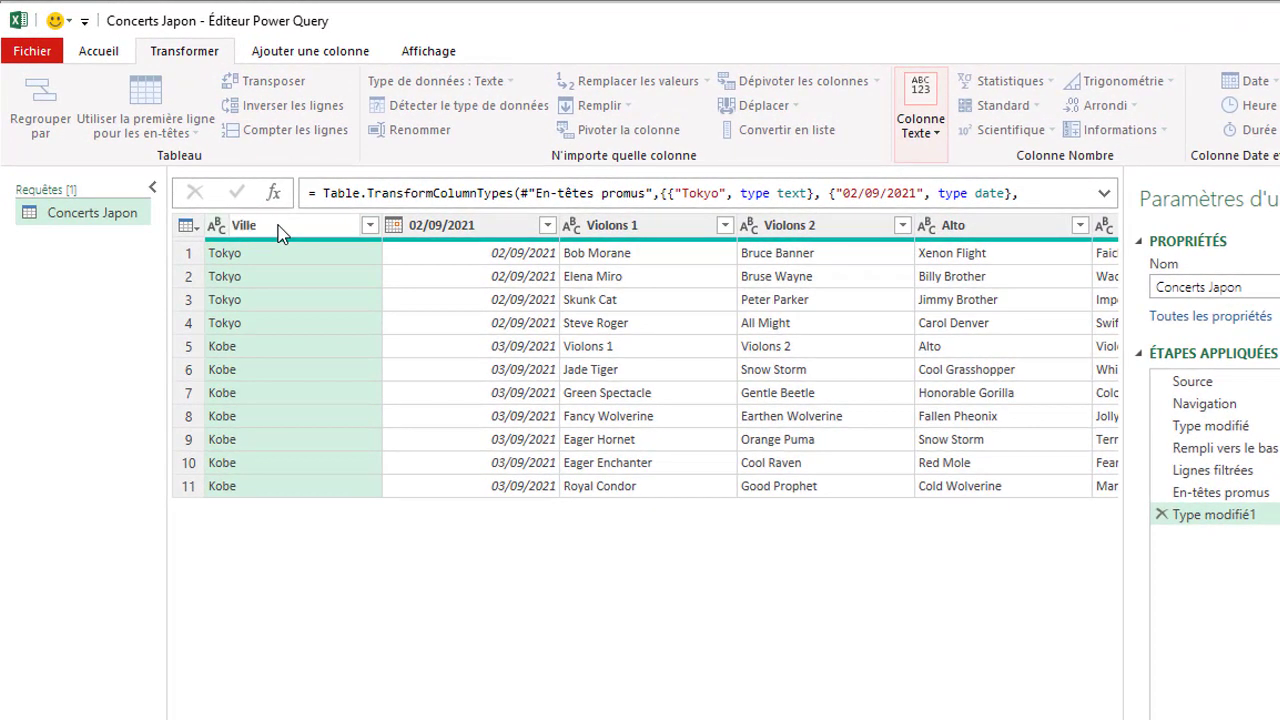
pyautogui.doubleClick(487, 233)
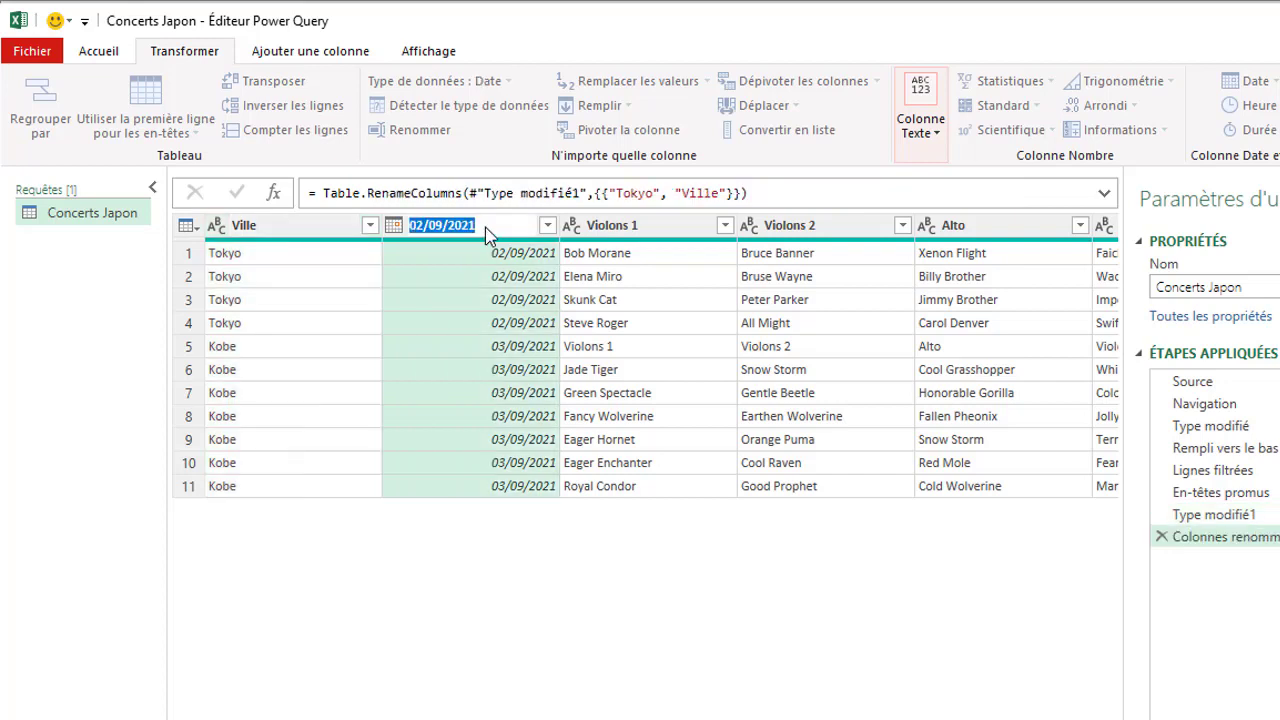
pyautogui.press('BackSpace')
pyautogui.write('Date')
pyautogui.press('Return')
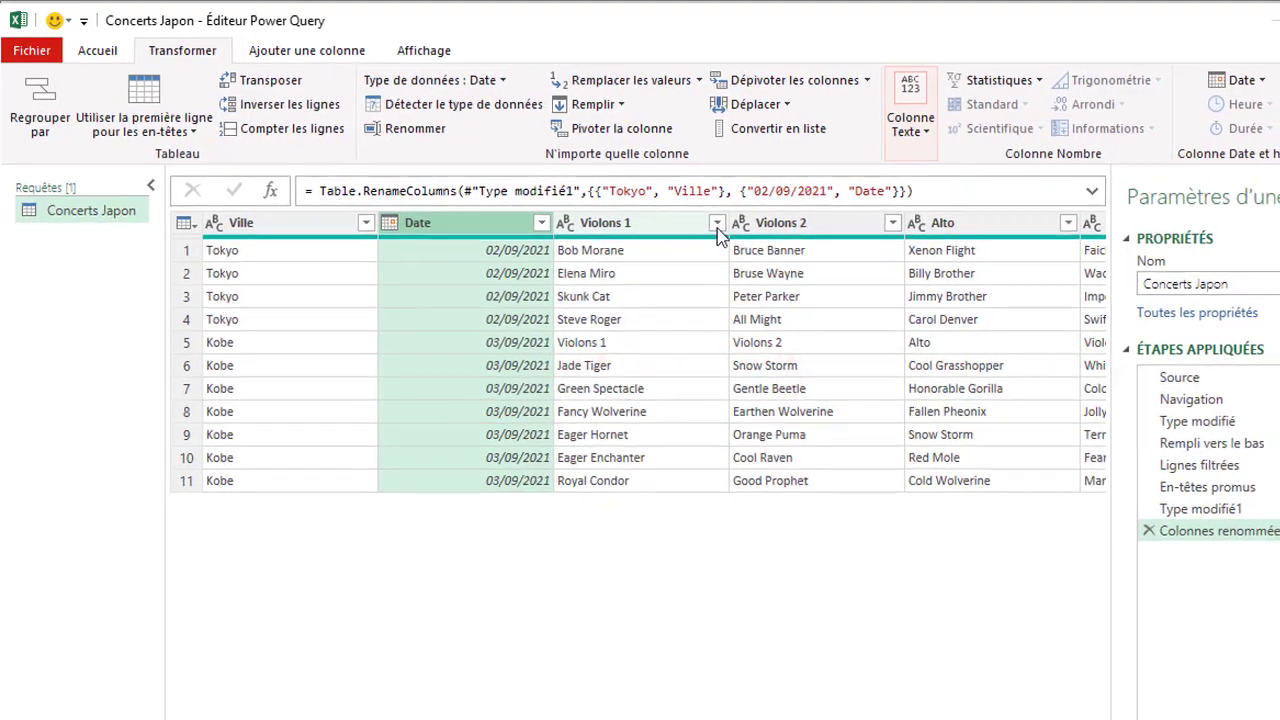
# Step: Filter the Violons 1 column to remove the repeated Violons 1 header row
pyautogui.click(716, 224)
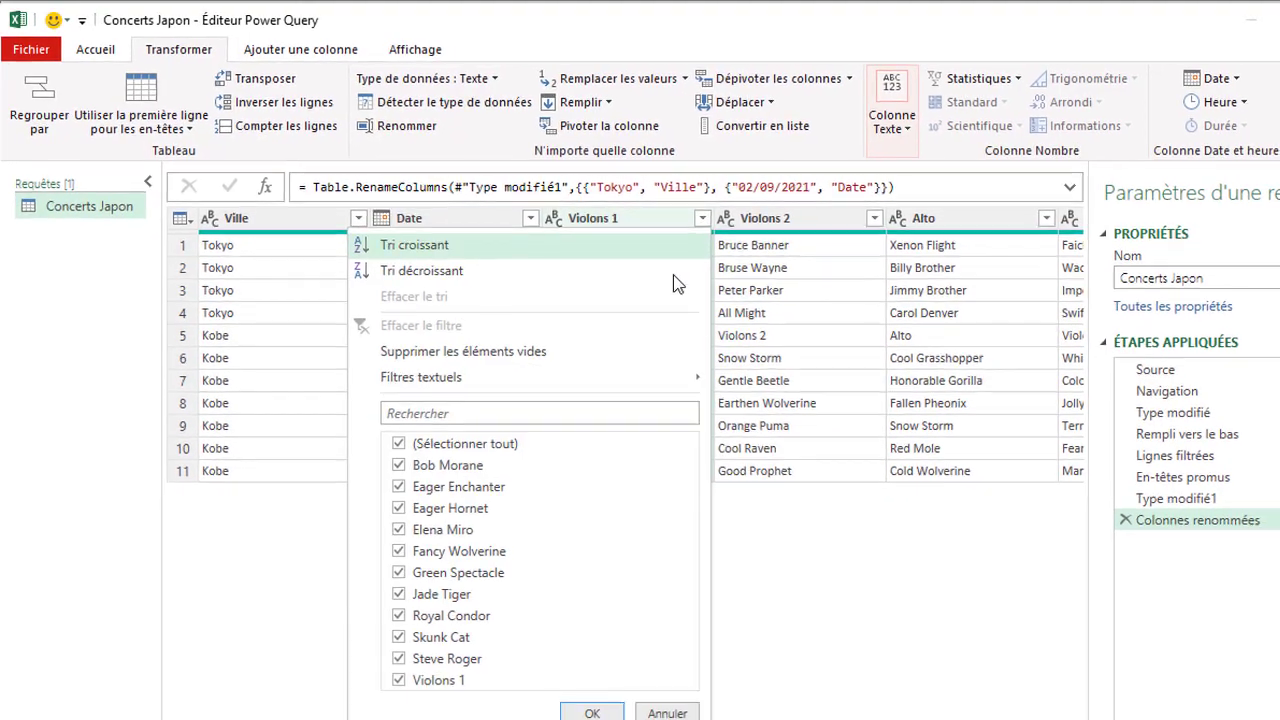
pyautogui.click(385, 656)
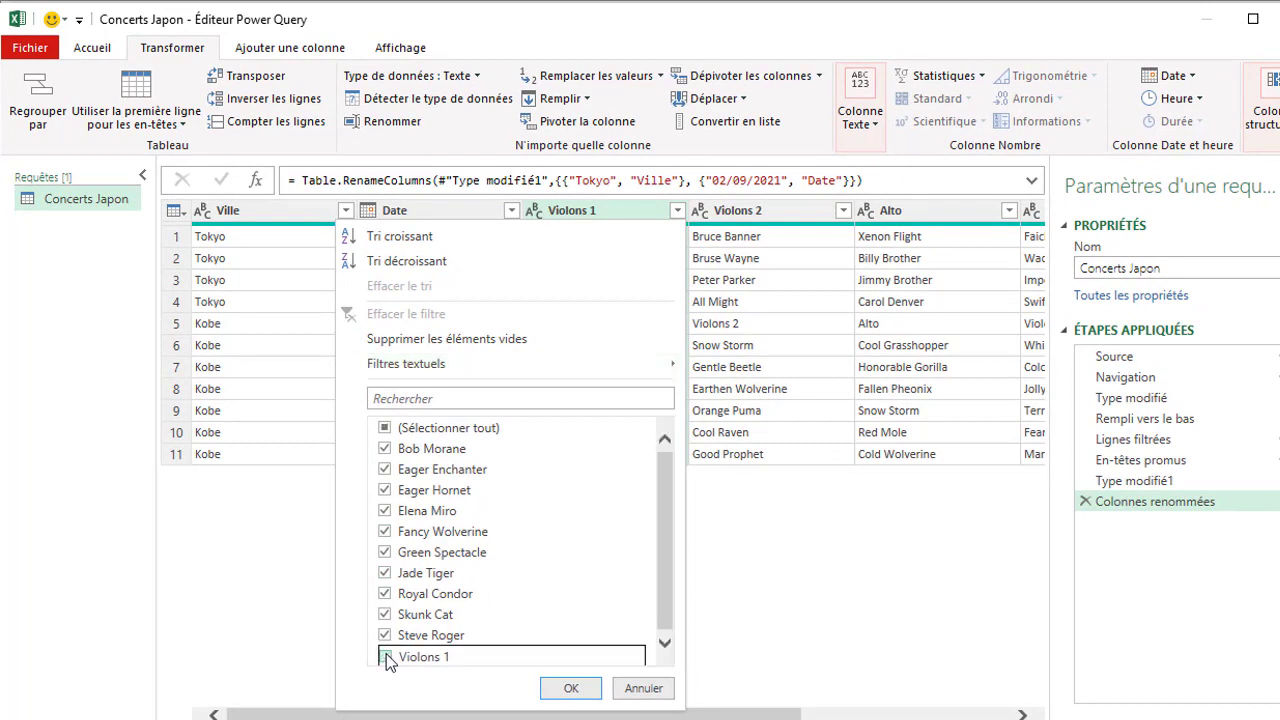
pyautogui.click(556, 689)
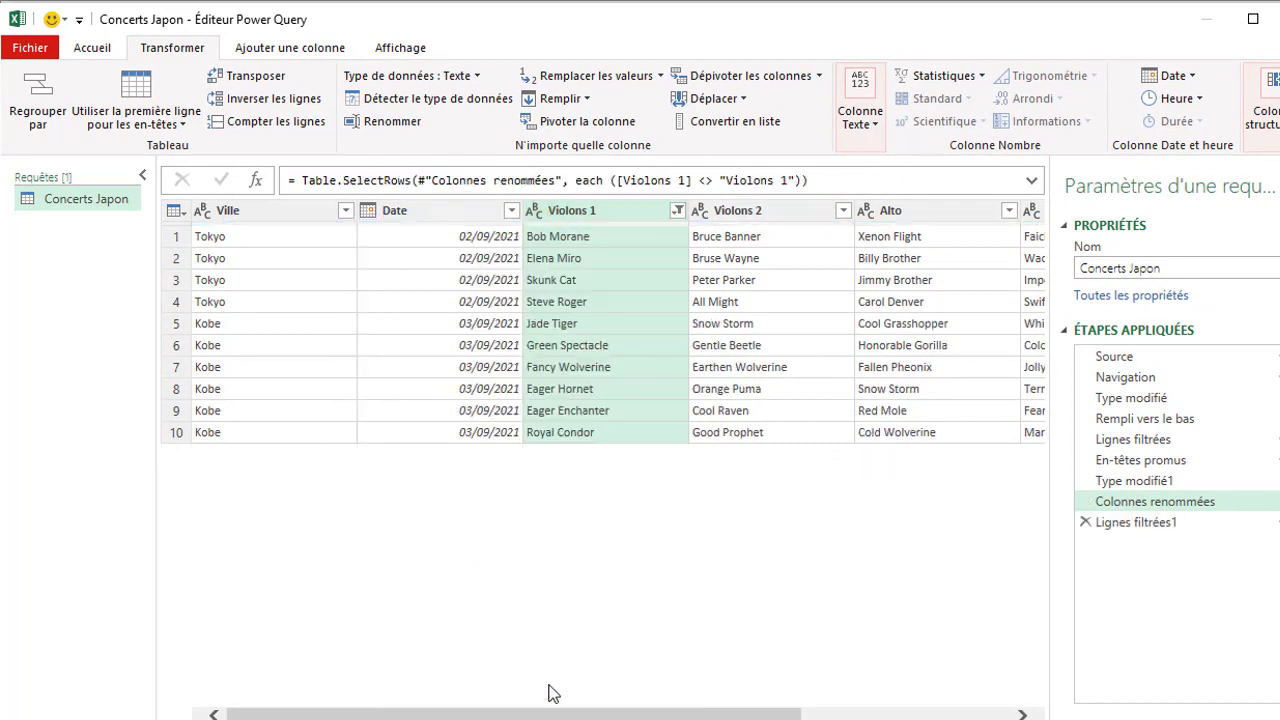
# Step: Unpivot every column except Ville and Date
pyautogui.click(314, 213)
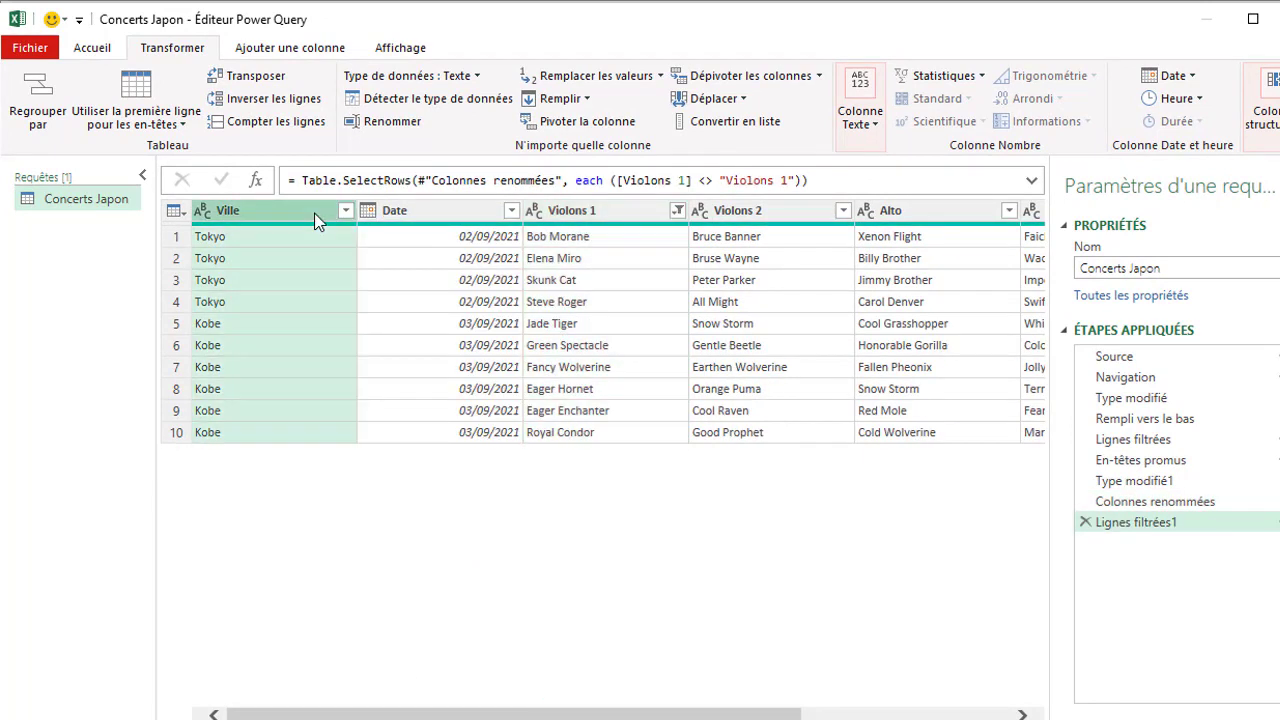
pyautogui.keyDown('ctrl'); pyautogui.click(407, 214); pyautogui.keyUp('ctrl')
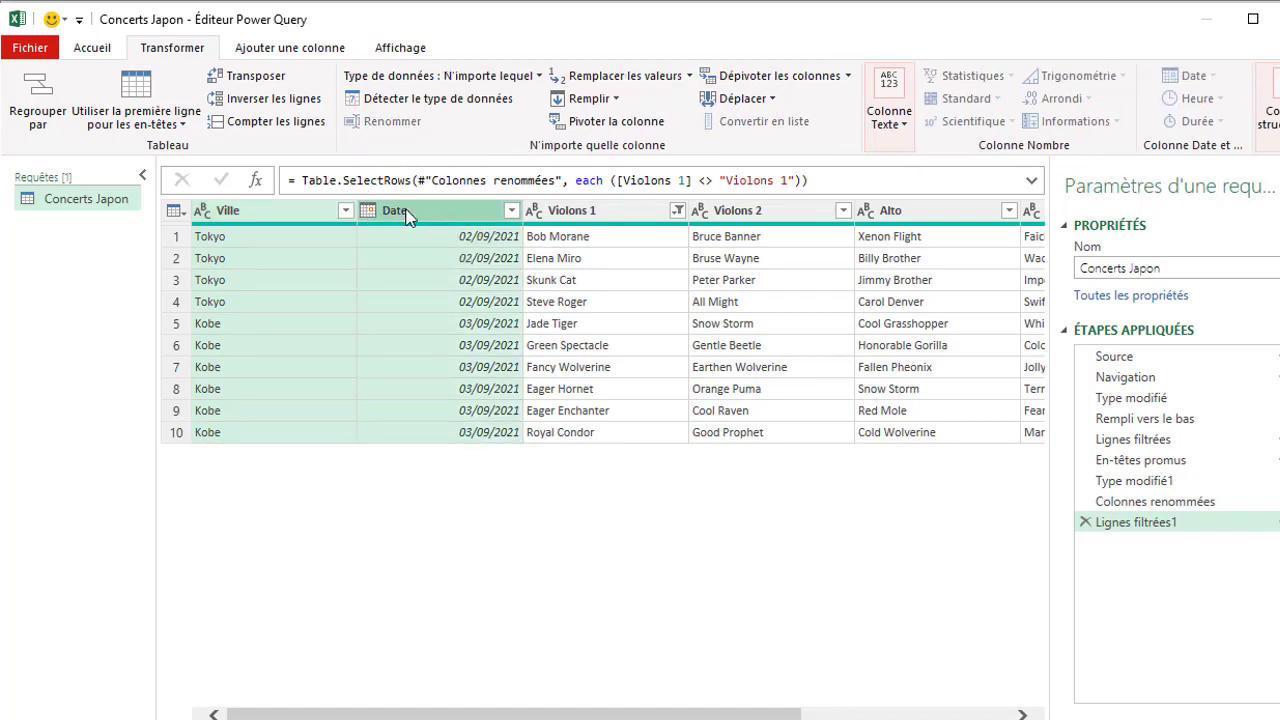
pyautogui.click(849, 77)
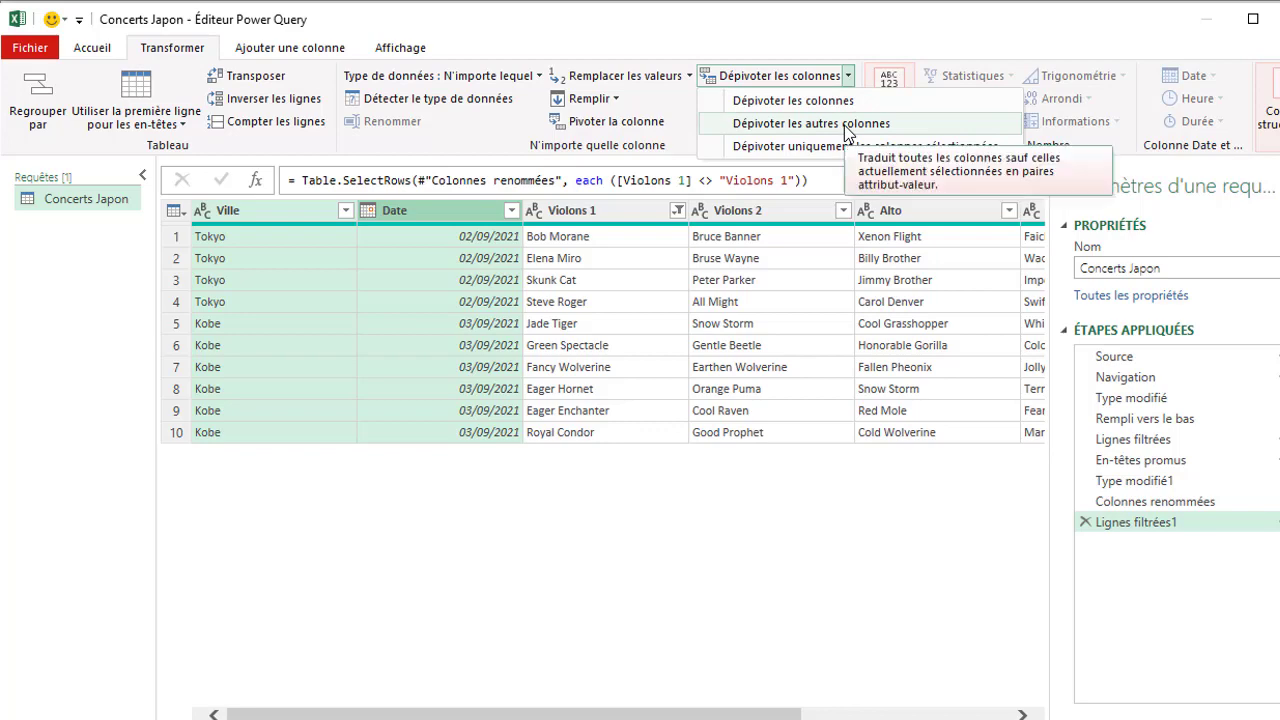
pyautogui.click(844, 125)
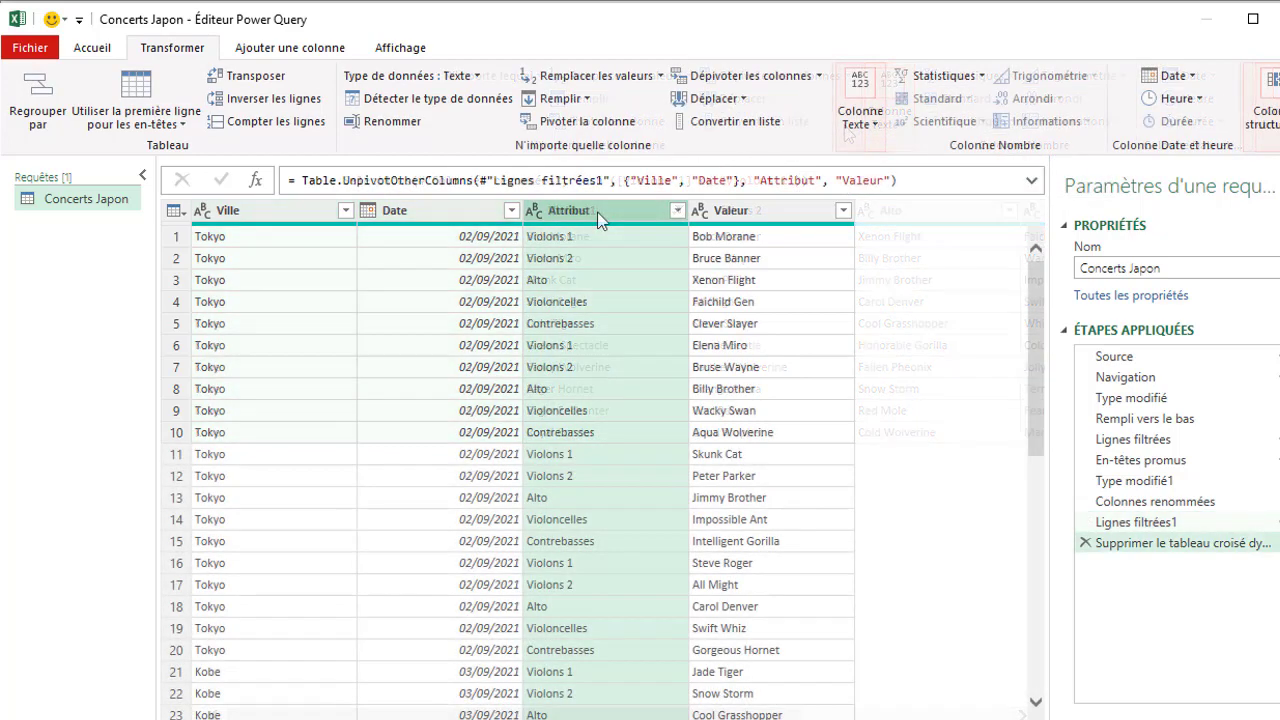
# Step: Rename the Attribut column to Instrument and the Valeur column to Nom
pyautogui.doubleClick(598, 212)
pyautogui.write('Instrument')
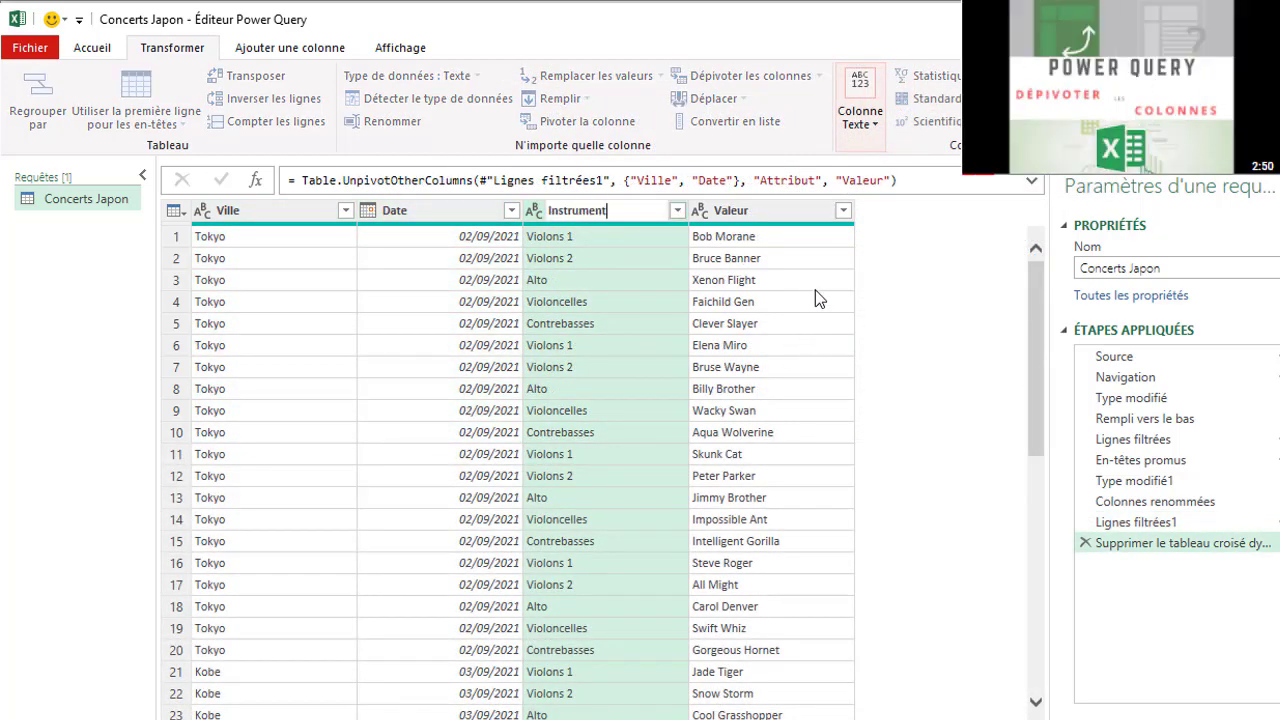
pyautogui.doubleClick(796, 213)
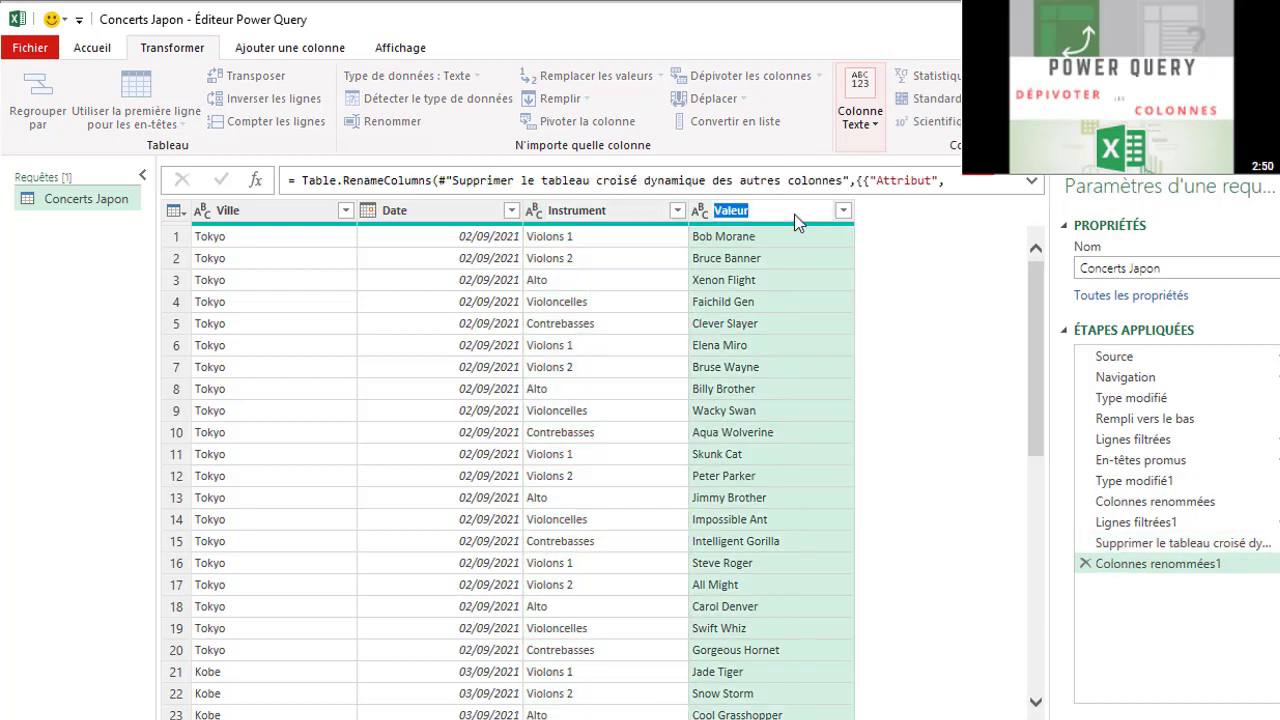
pyautogui.write('Nom')
pyautogui.press('Return')
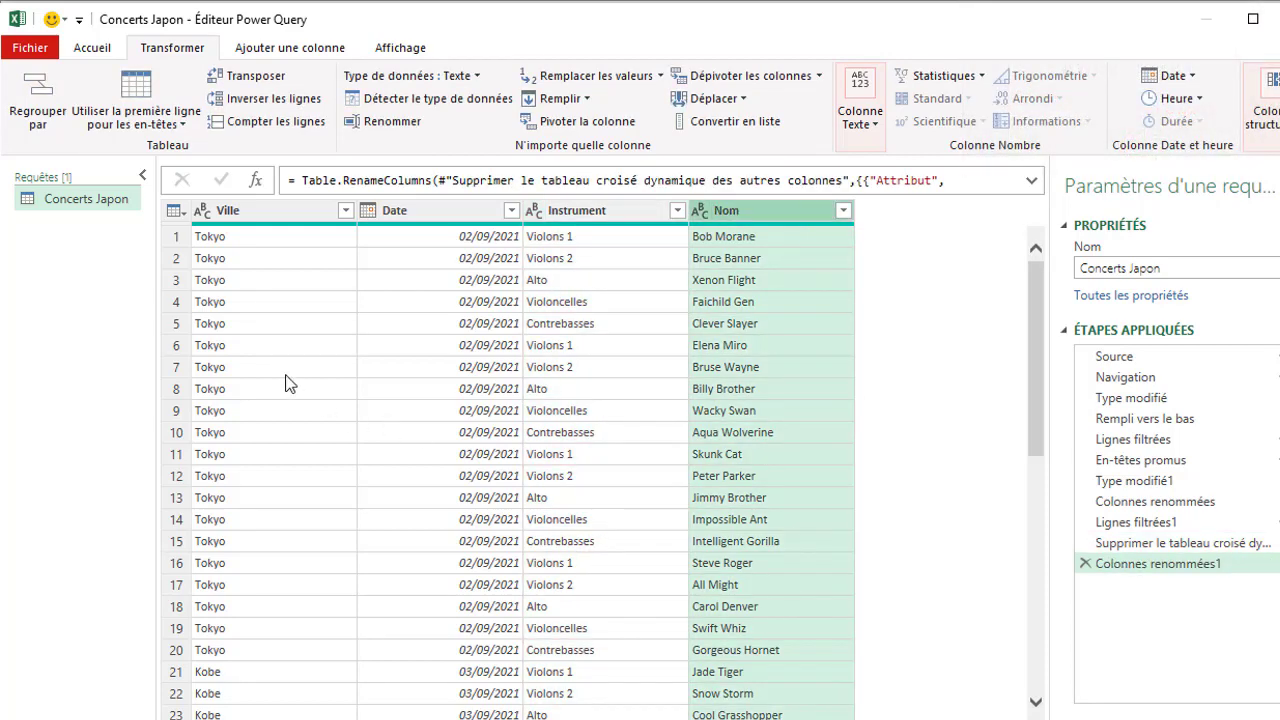
pyautogui.scroll(-1, 336, 254)
pyautogui.scroll(-1, 346, 277)
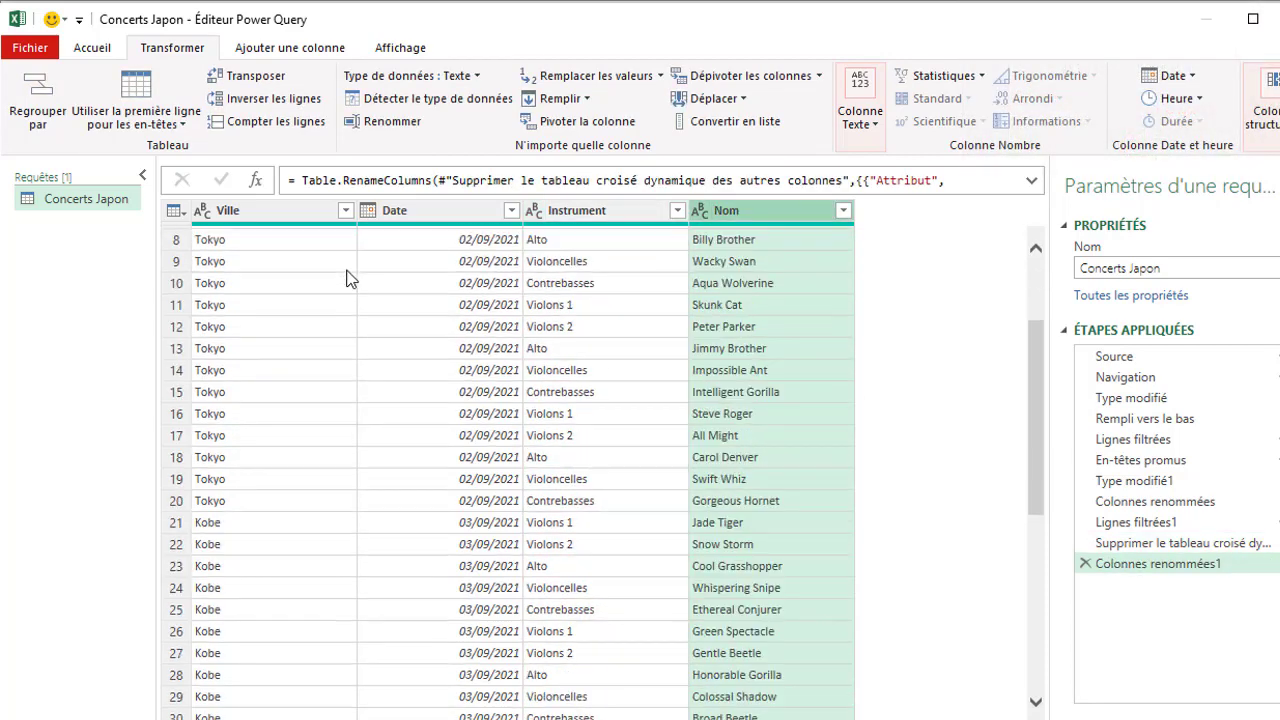
pyautogui.scroll(-2, 352, 292)
pyautogui.scroll(-3, 356, 315)
pyautogui.scroll(-1, 357, 328)
pyautogui.scroll(10, 340, 300)
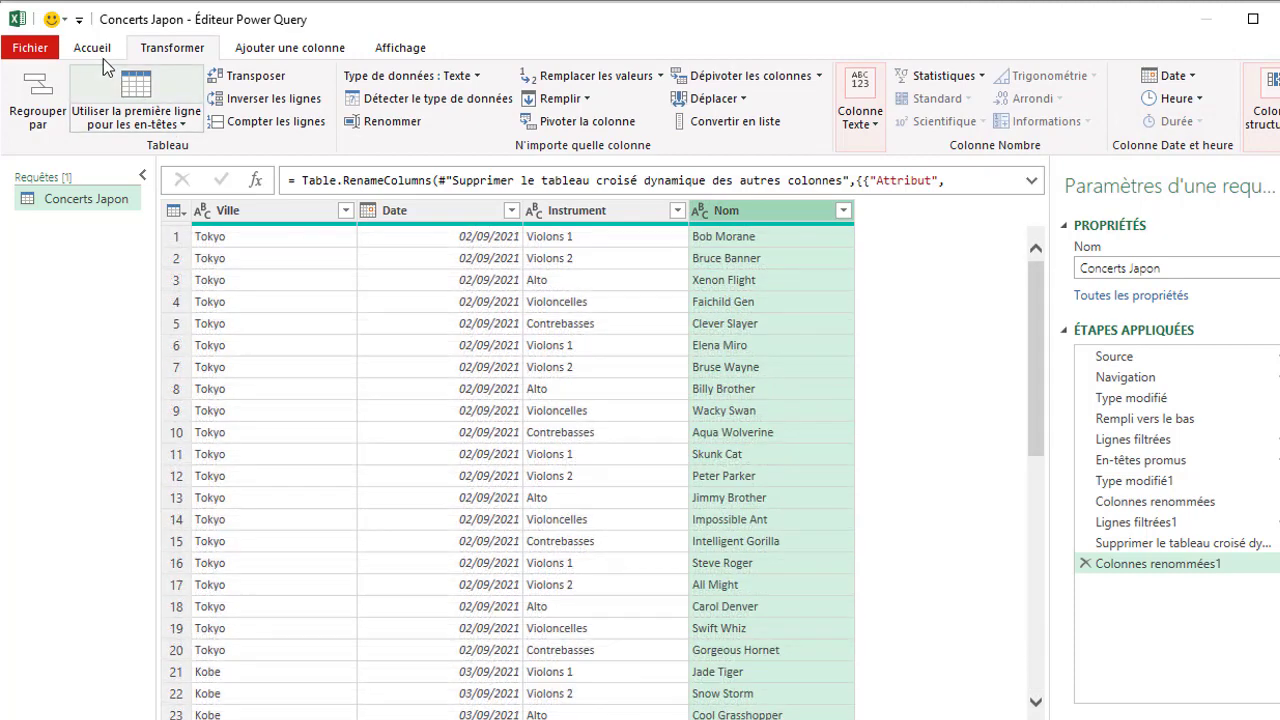
# Step: Close and load Concerts Japon as a 50-row sheet table, then close the Requêtes et connexions pane
pyautogui.click(100, 54)
pyautogui.click(47, 126)
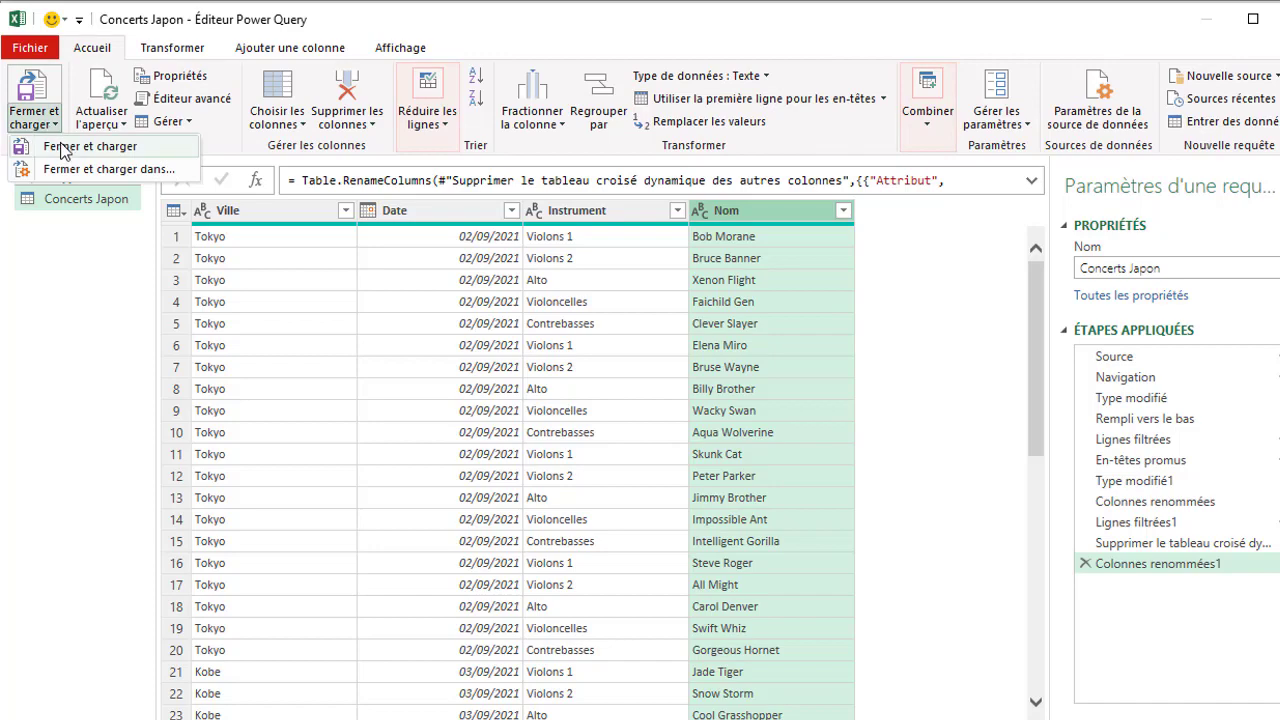
pyautogui.click(60, 146)
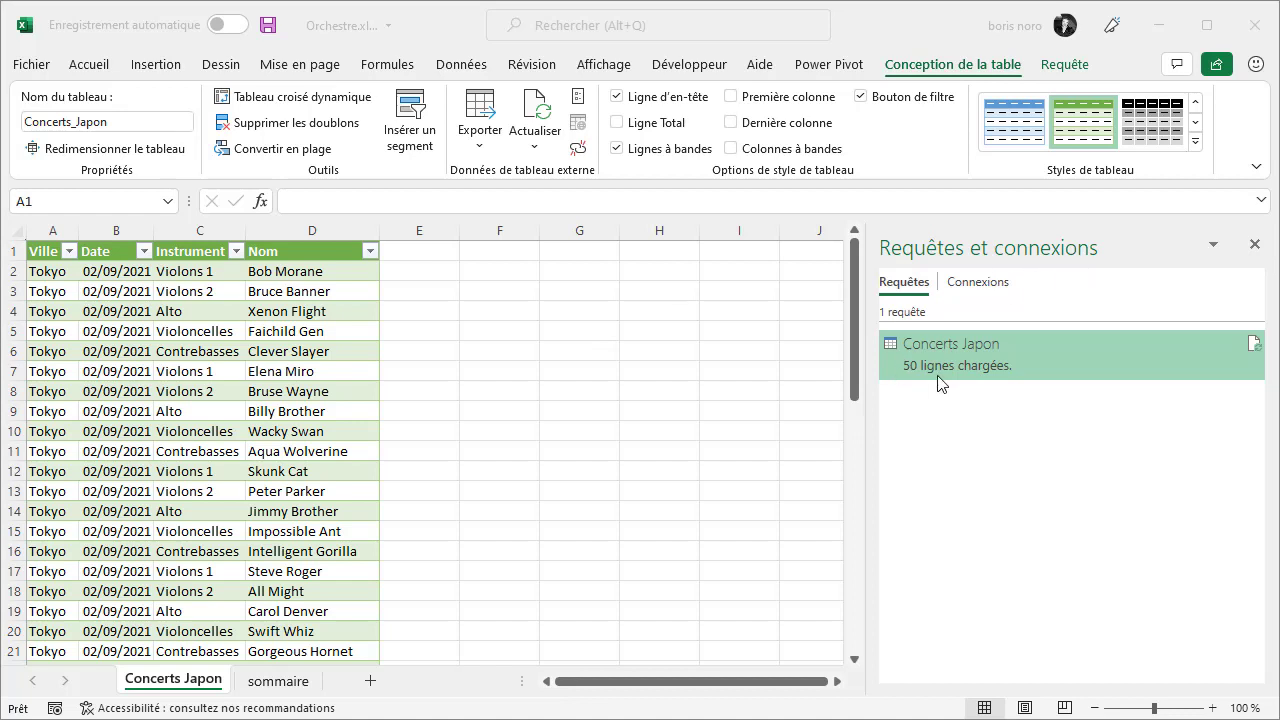
pyautogui.click(1256, 245)
pyautogui.scroll(-2, 90, 303)
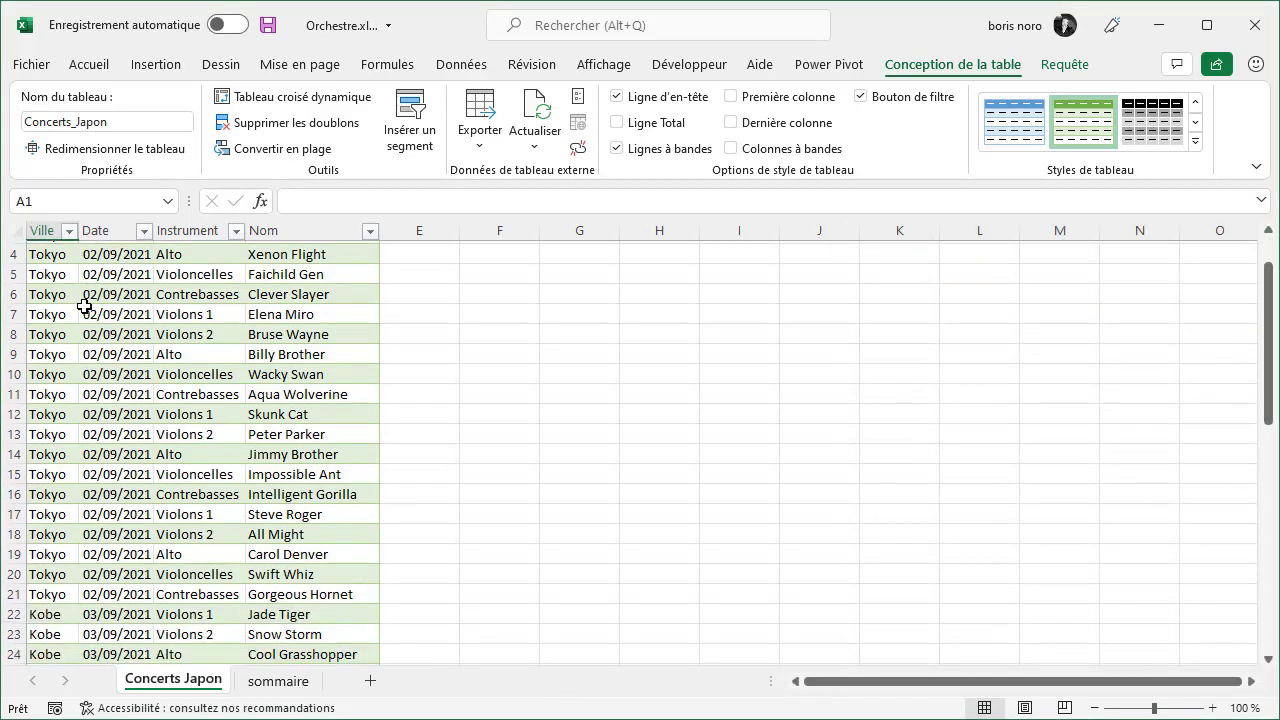
pyautogui.scroll(2, 85, 306)
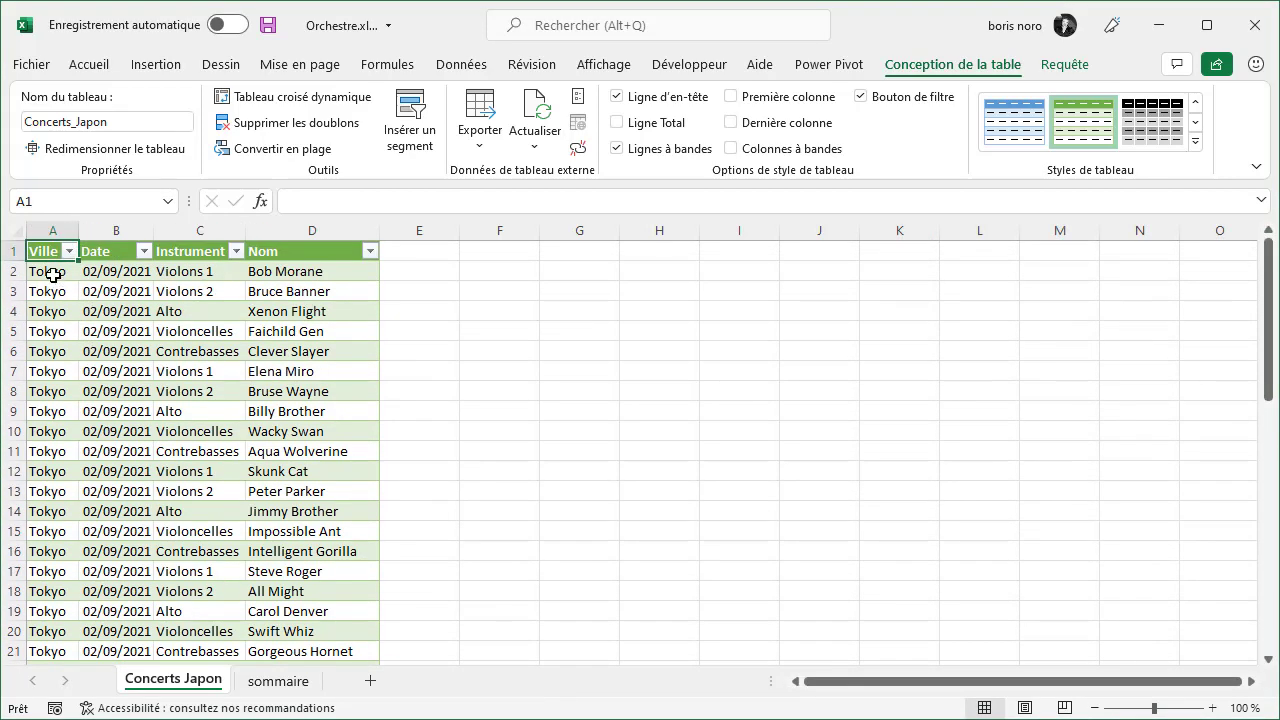
pyautogui.click(55, 272)
pyautogui.scroll(-1, 340, 310)
pyautogui.scroll(1, 165, 330)
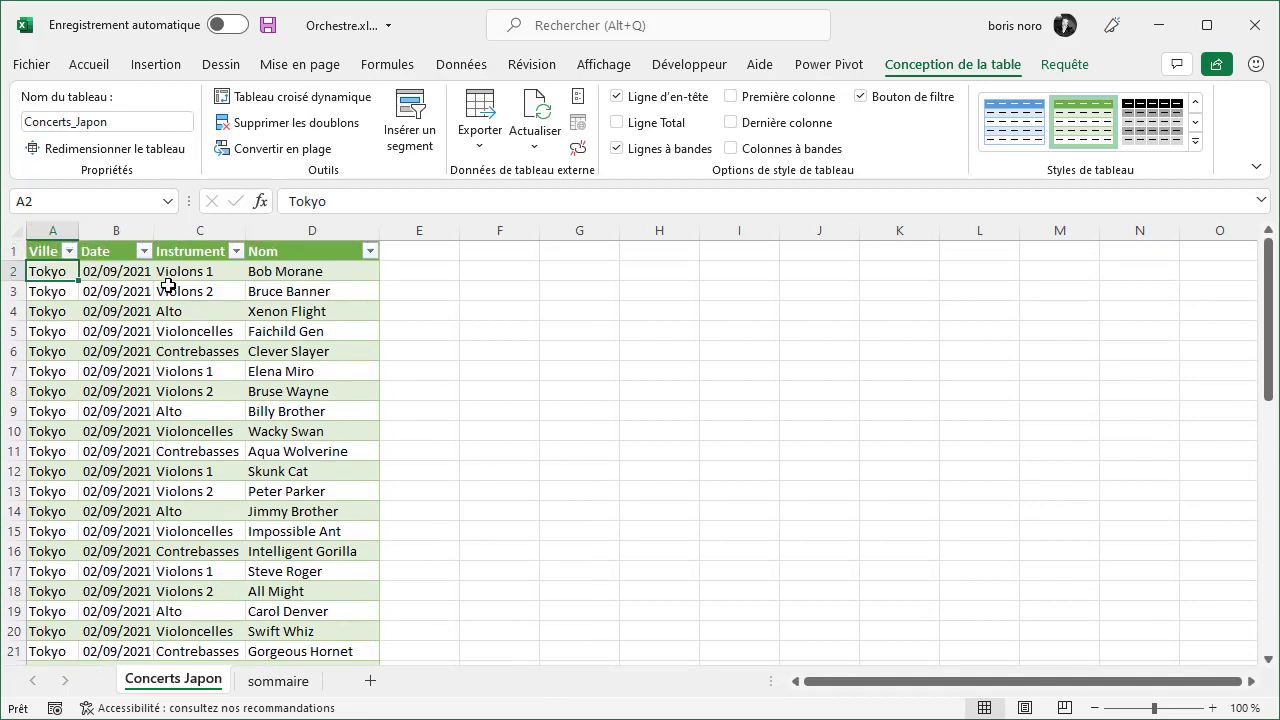
# Step: Insert a pivot table from the Concerts_Japon table at cell G2 of the existing sheet
pyautogui.click(160, 66)
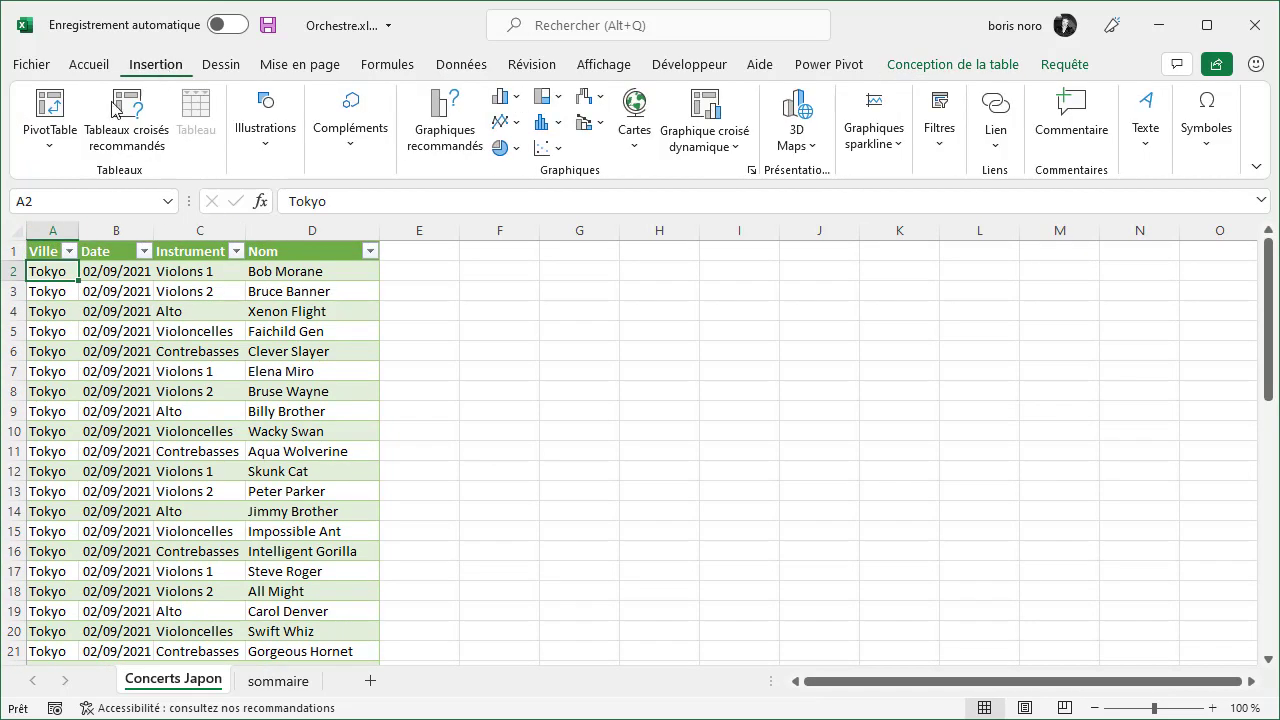
pyautogui.click(50, 146)
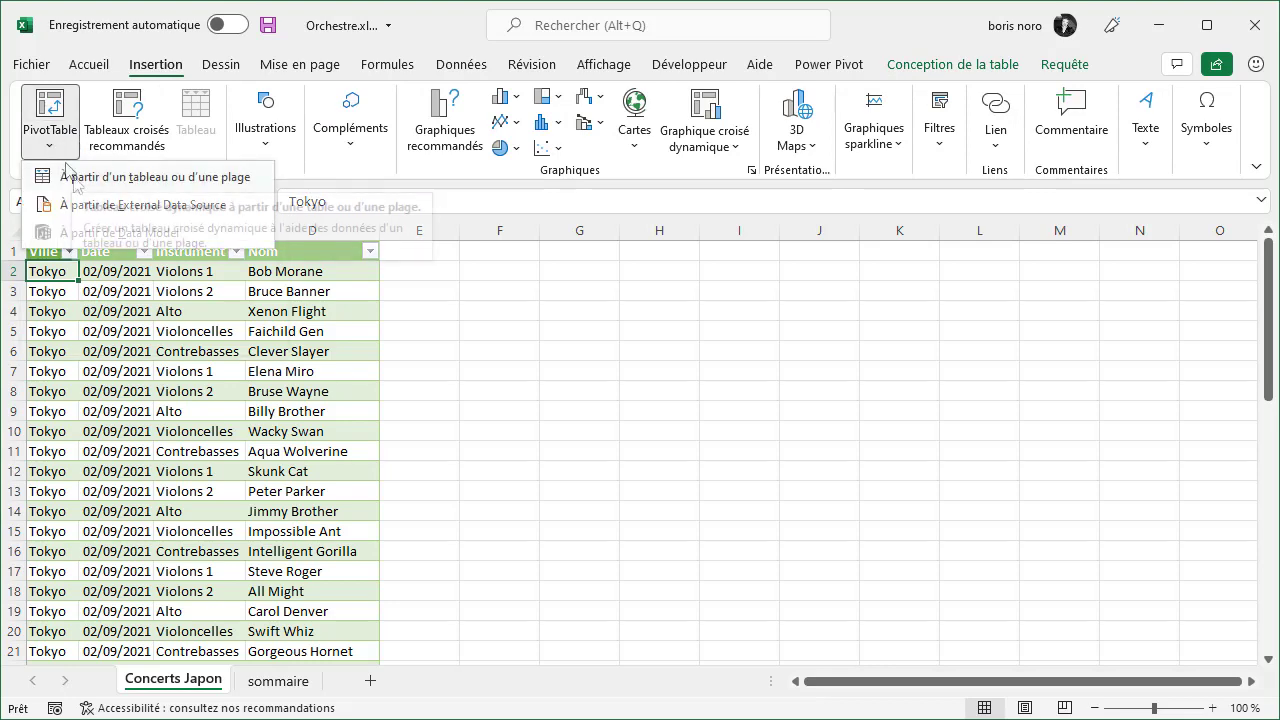
pyautogui.click(76, 180)
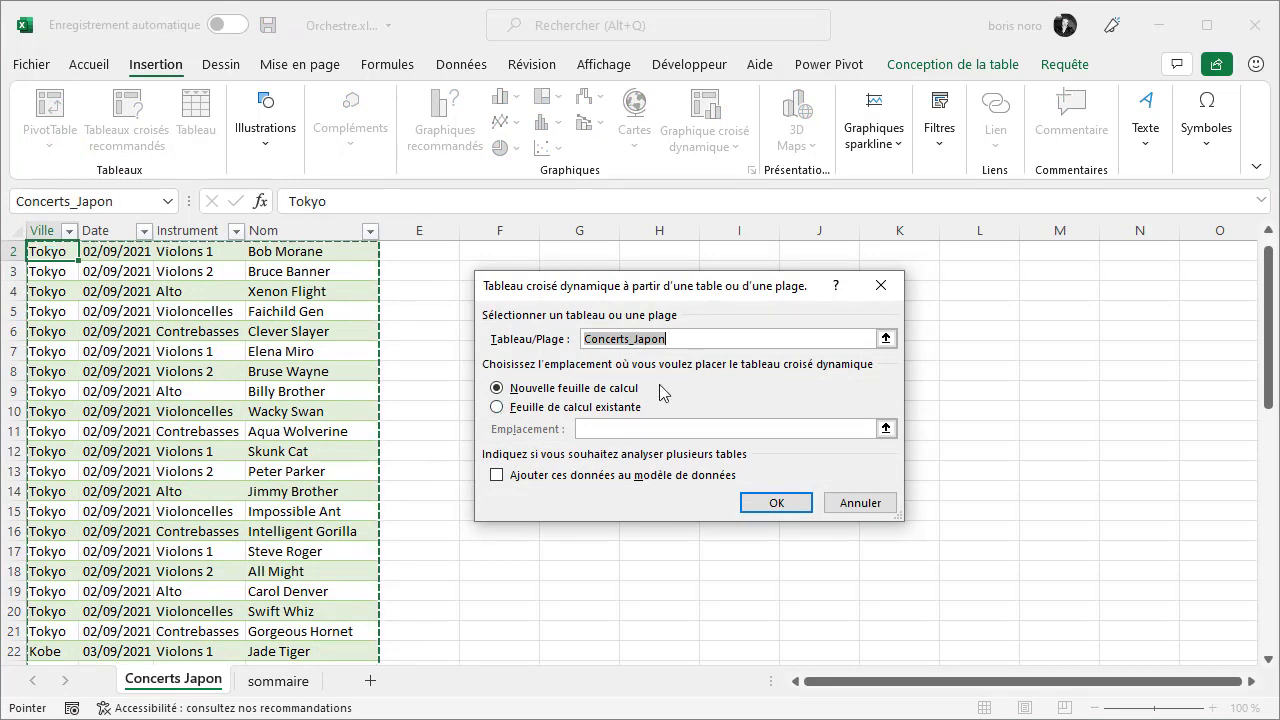
pyautogui.click(497, 408)
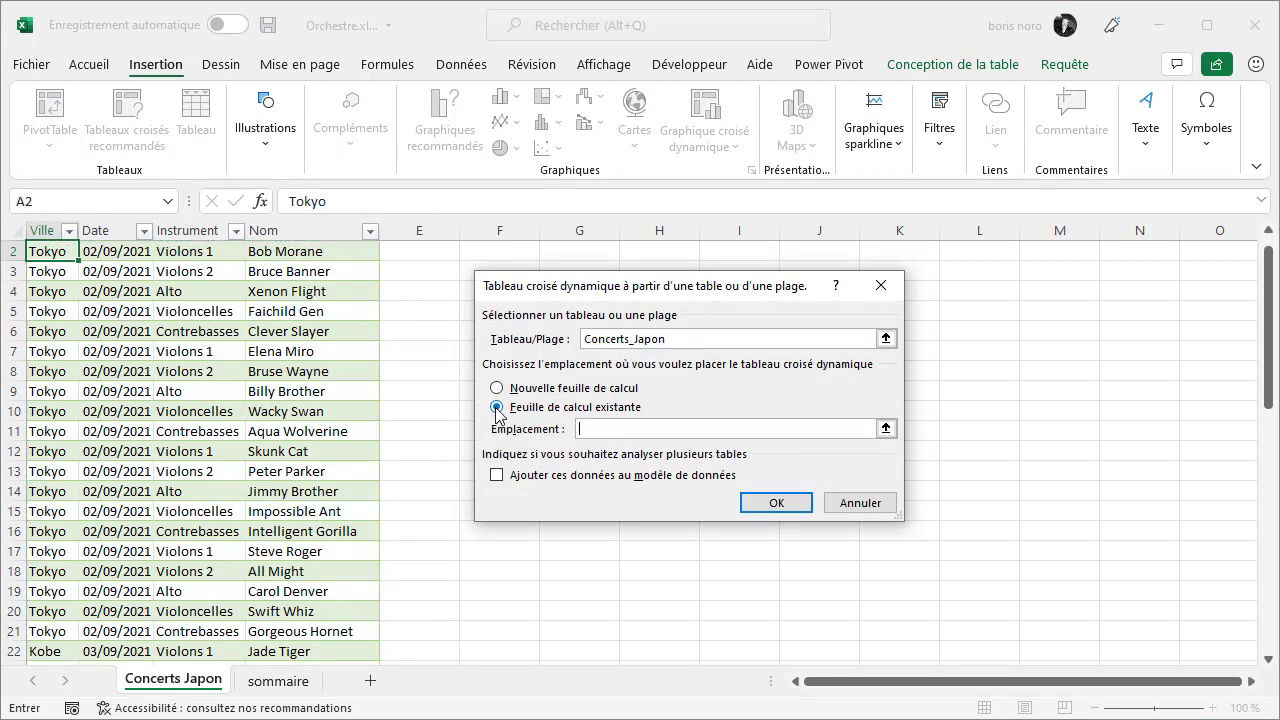
pyautogui.click(885, 428)
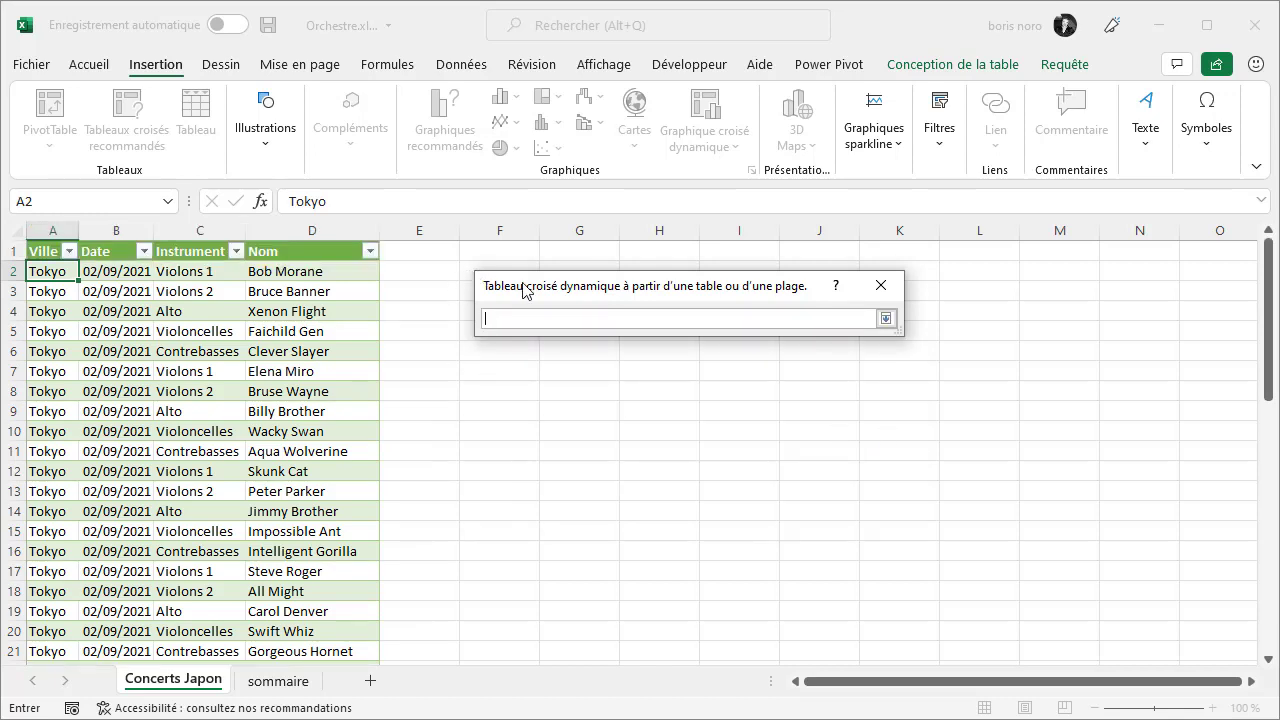
pyautogui.moveTo(524, 286); pyautogui.dragTo(470, 403)
pyautogui.click(565, 270)
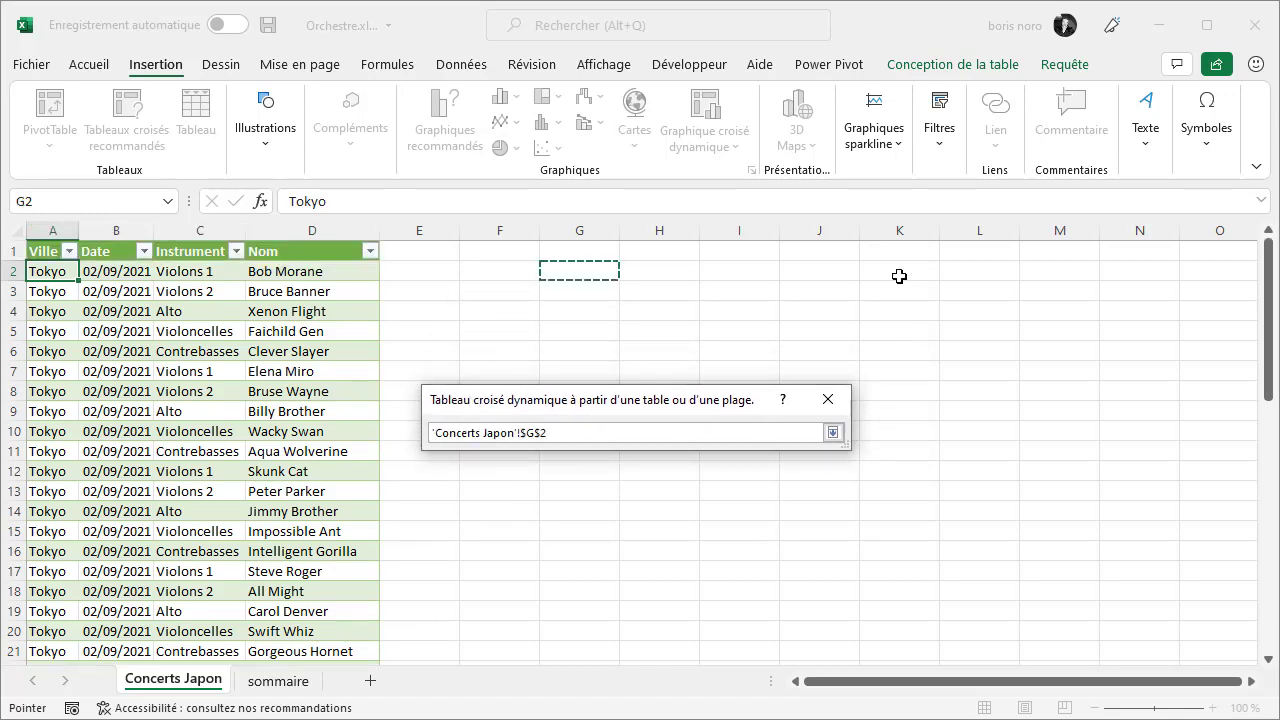
pyautogui.press('Return')
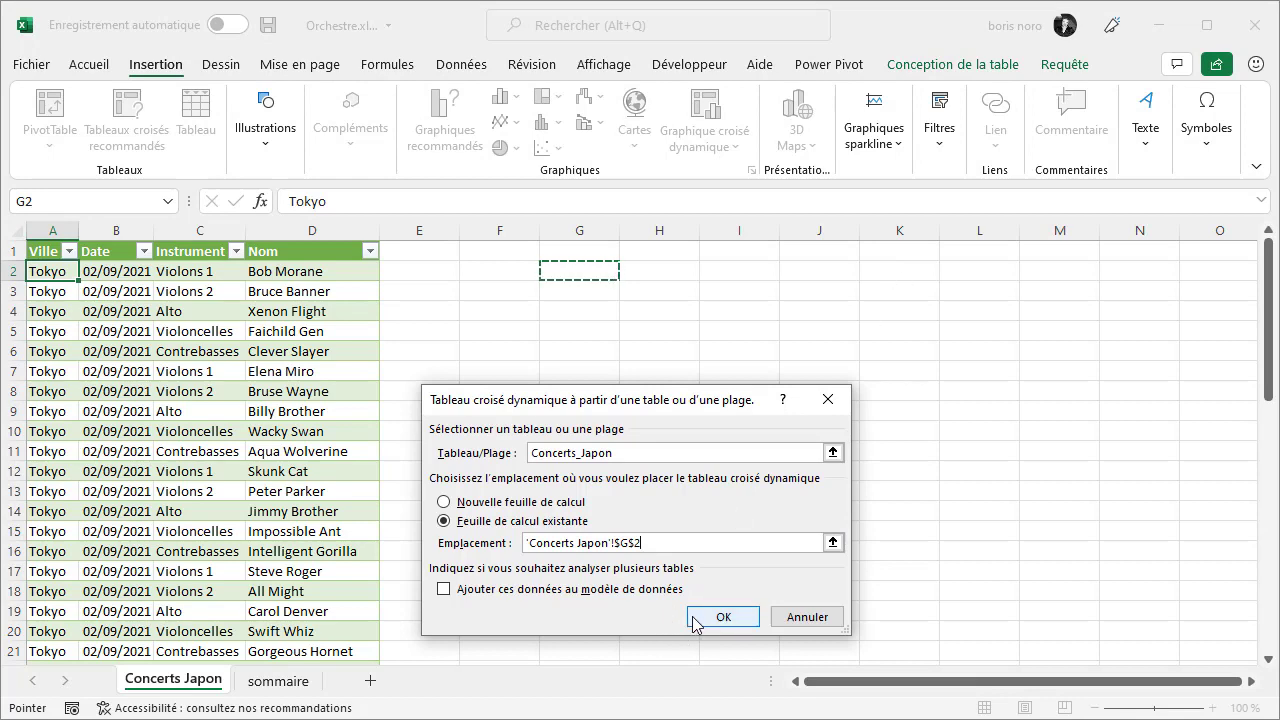
pyautogui.click(695, 620)
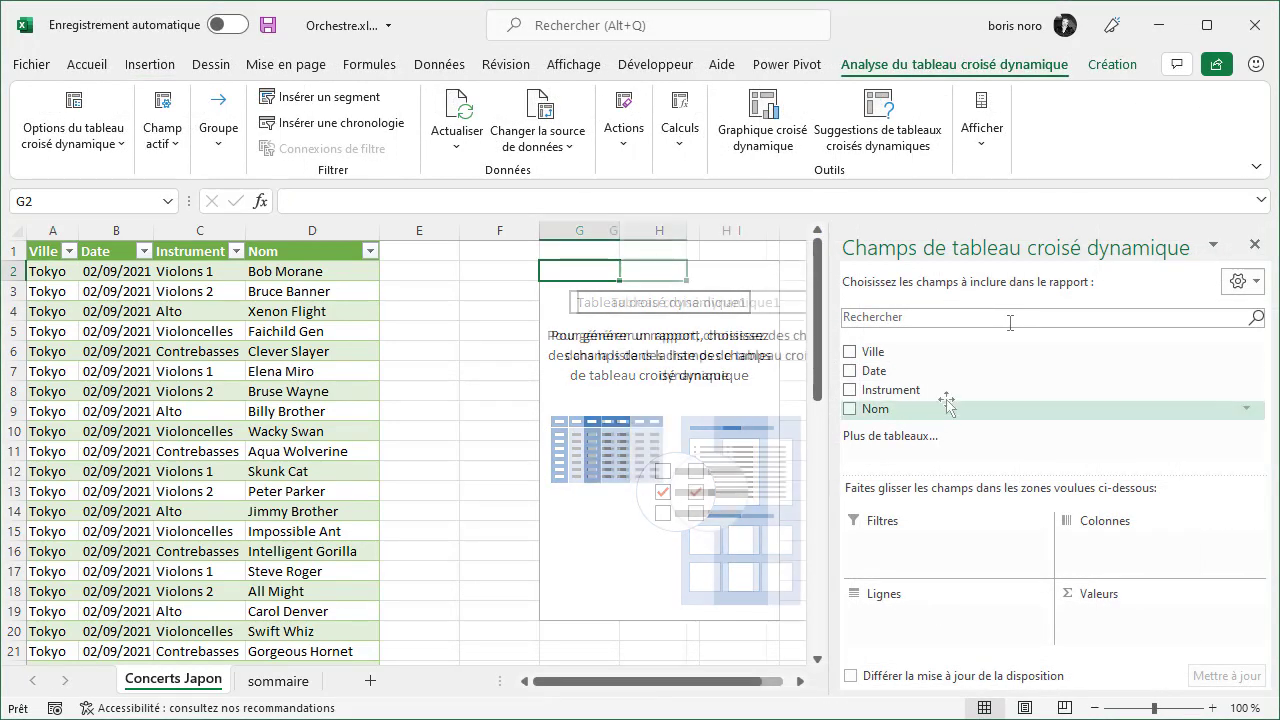
# Step: Build the pivot with Ville and Instrument as rows and Count of Nom as values (Kobe 30, Tokyo 20, total 50)
pyautogui.click(850, 352)
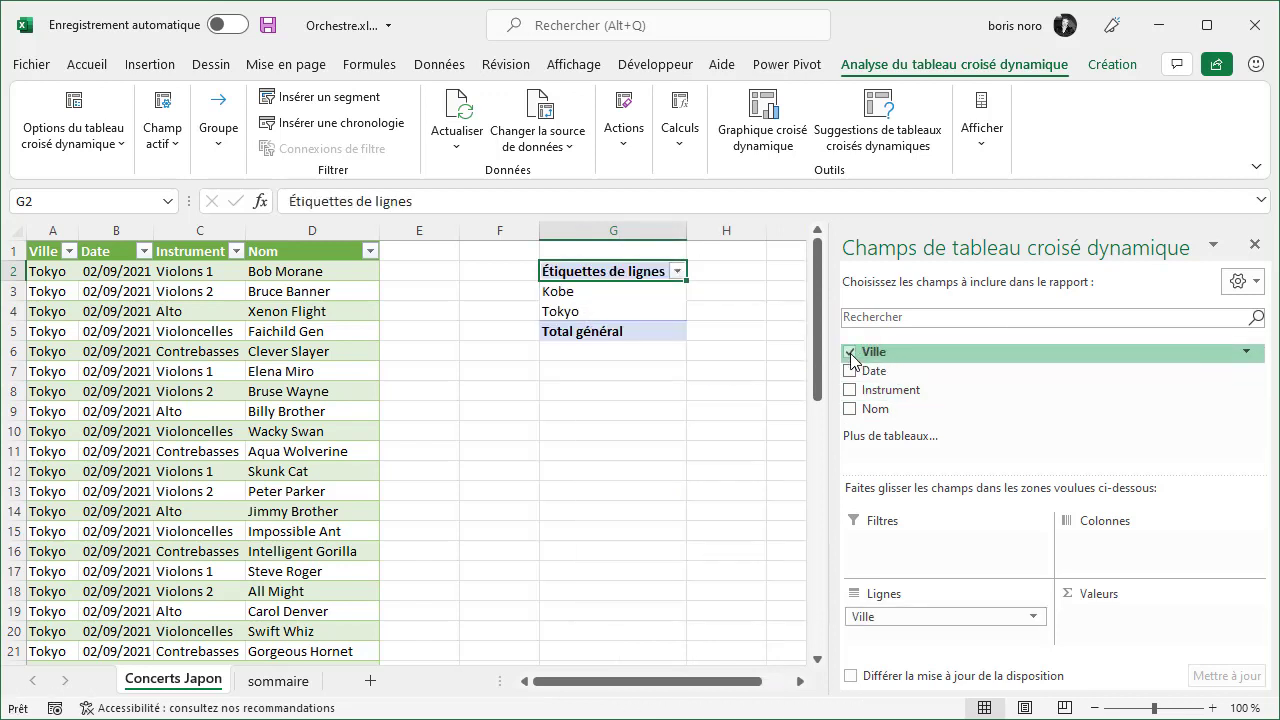
pyautogui.click(850, 390)
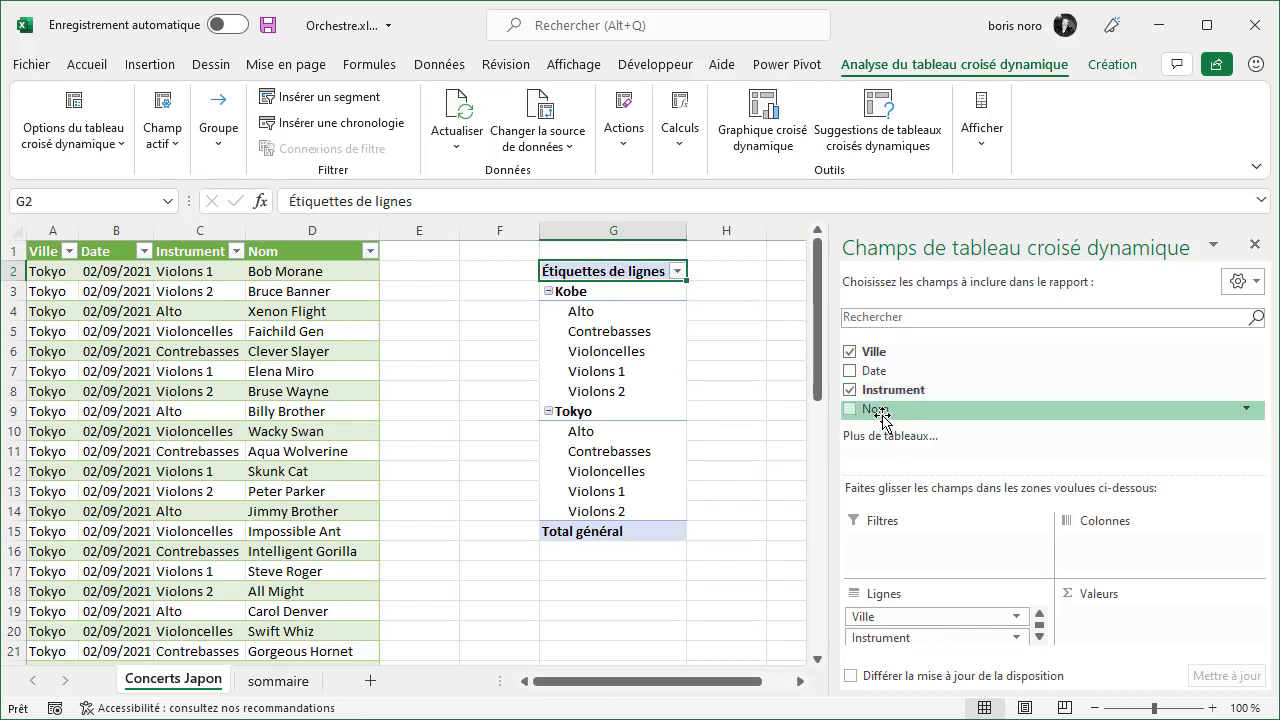
pyautogui.moveTo(882, 418)
pyautogui.mouseDown()
pyautogui.moveTo(1097, 587)
pyautogui.moveTo(1108, 625)
pyautogui.mouseUp()
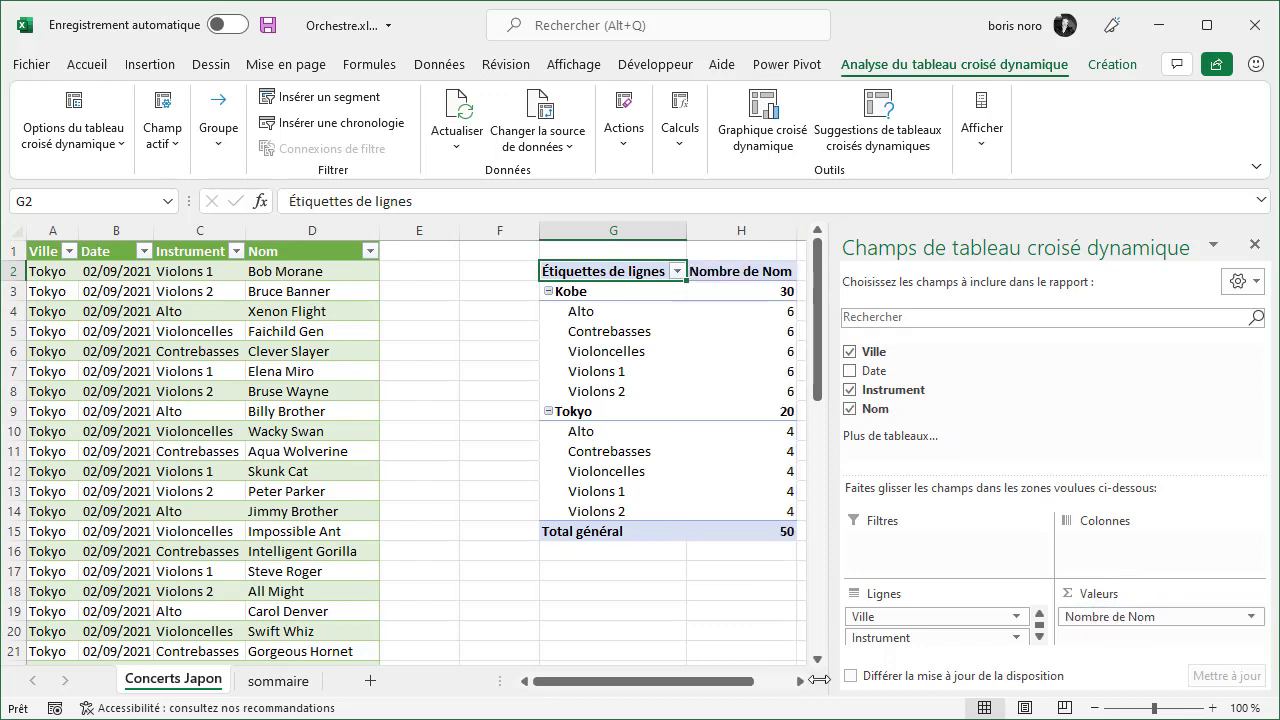
pyautogui.moveTo(745, 682); pyautogui.dragTo(774, 683)
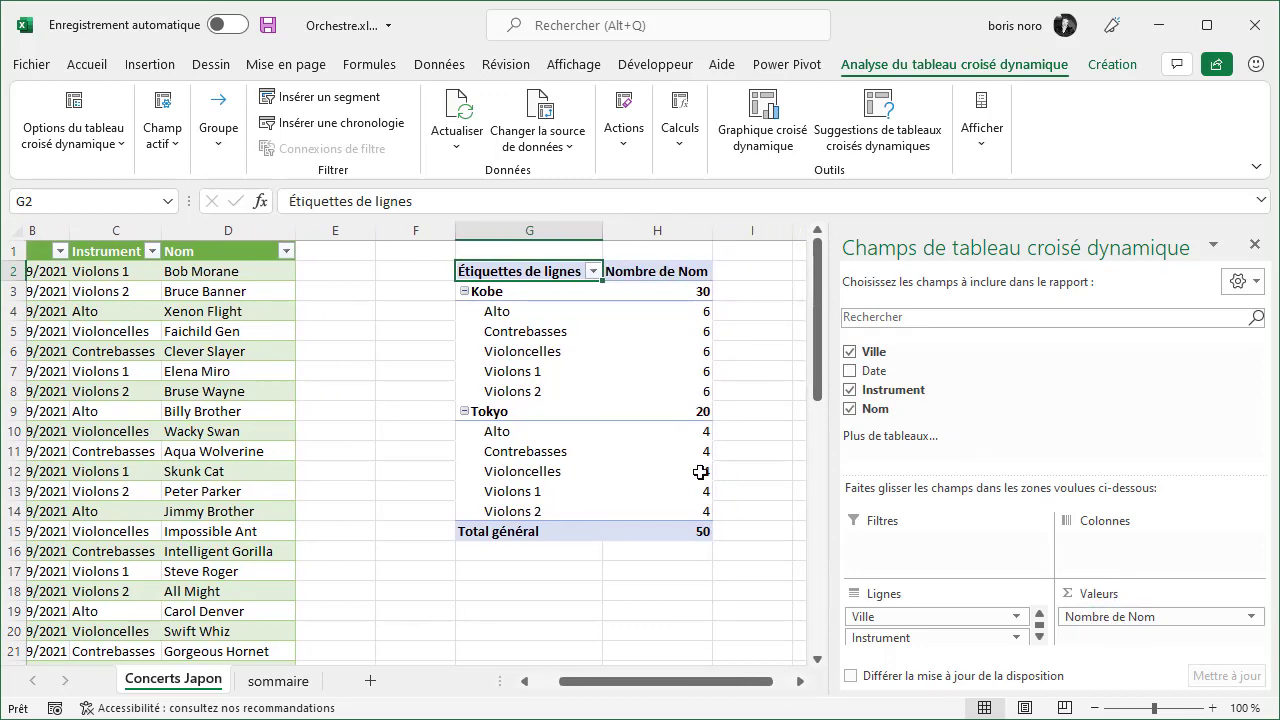
pyautogui.click(503, 605)
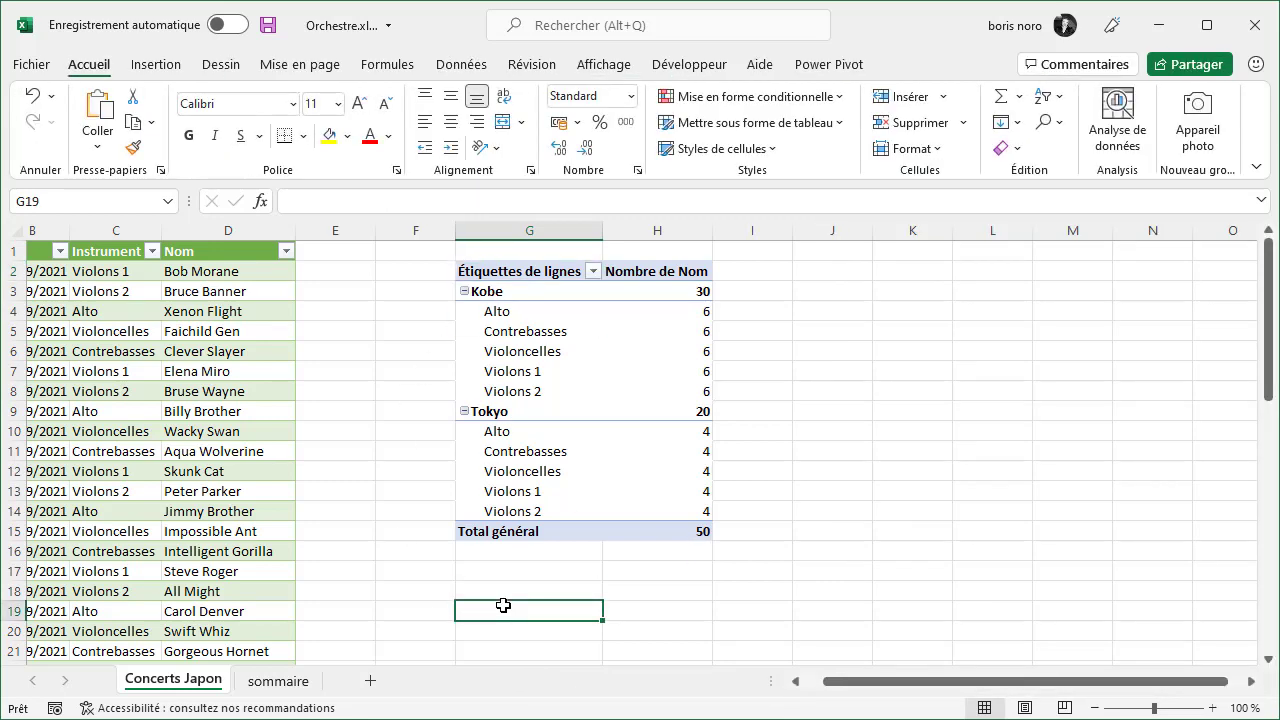